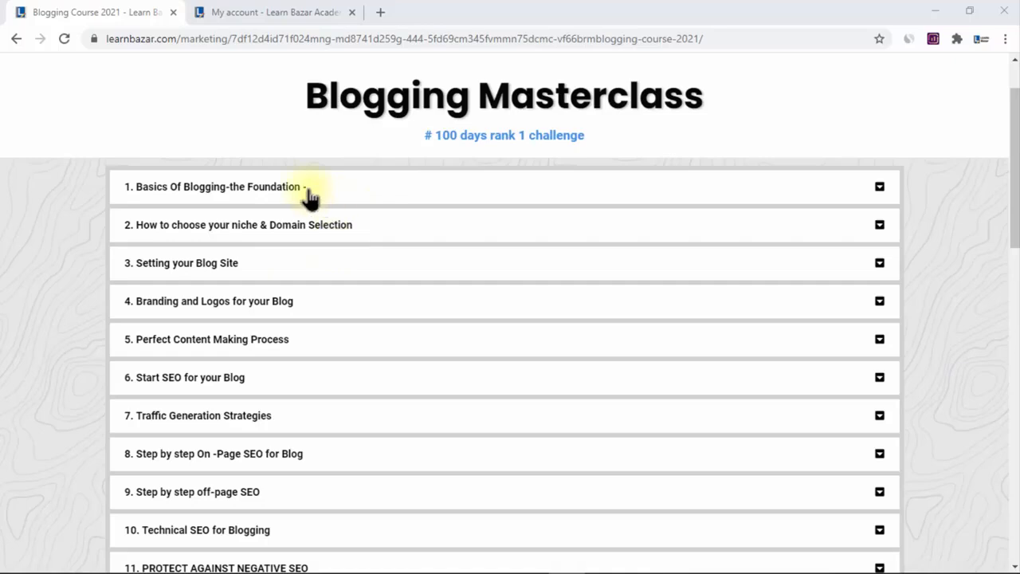
Expand the Setting your Blog Site section of the course and open the Install WordPress from Cpanel lesson
click(311, 271)
scroll(438, 325, down, 1)
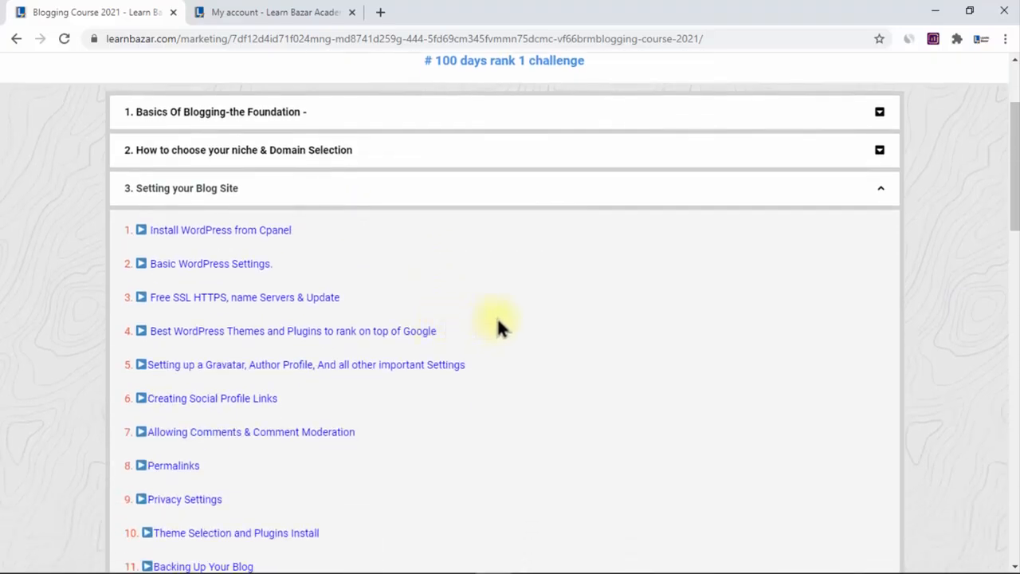
click(175, 239)
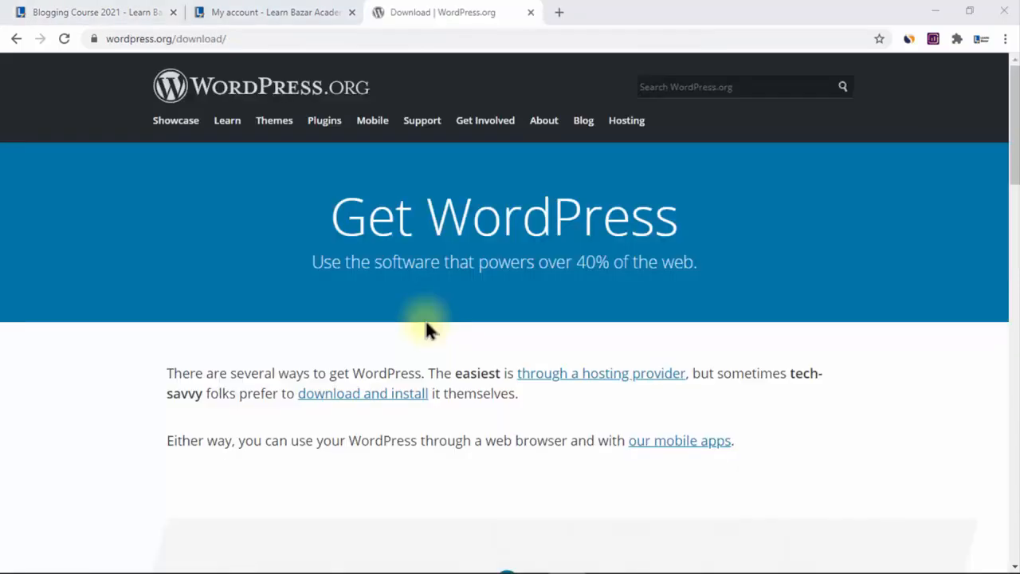
click(169, 39)
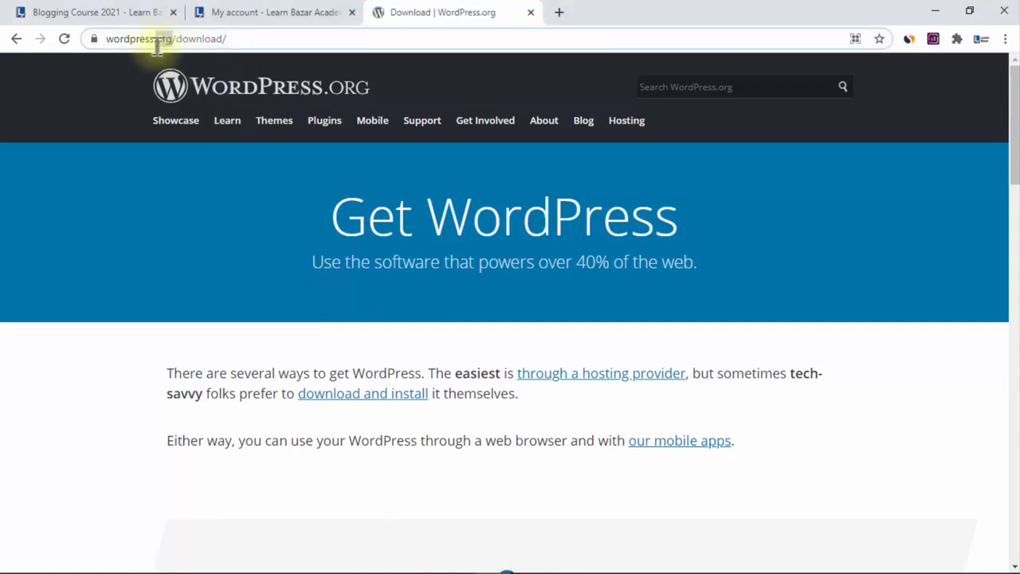
double_click(162, 40)
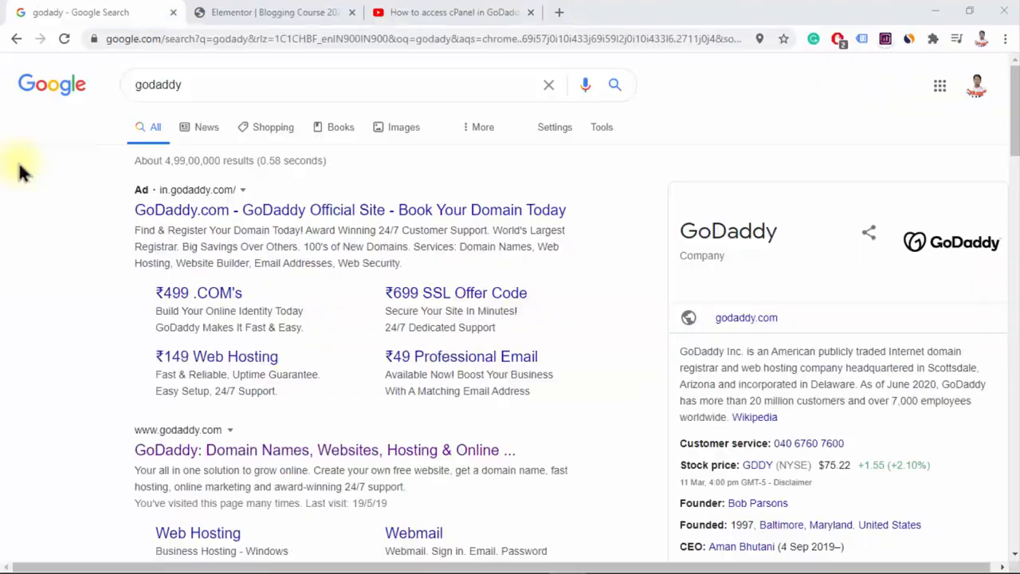
click(271, 219)
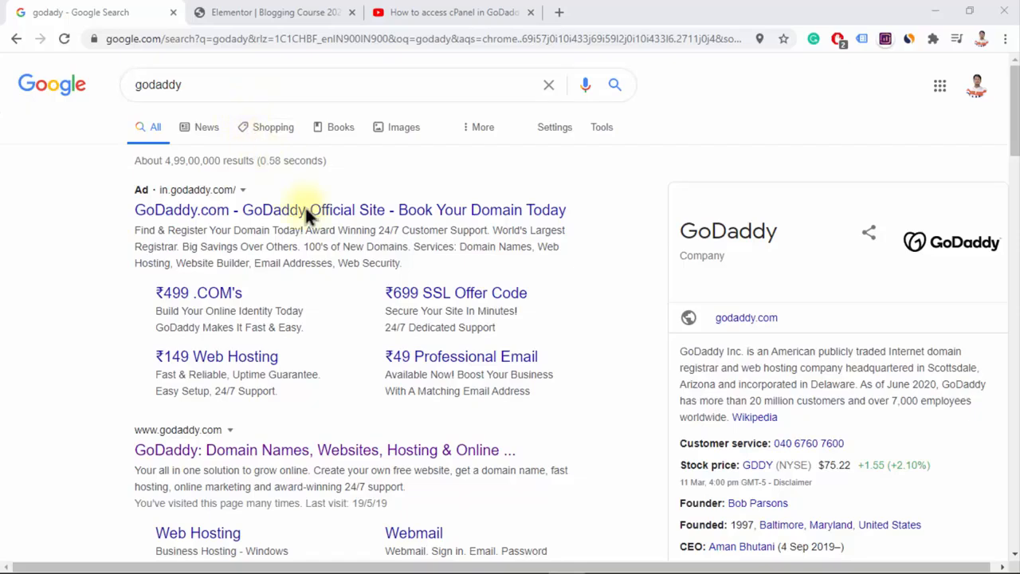
Open the GoDaddy website from the search results and reach cPanel Admin through the account's web hosting product
scroll(396, 258, down, 2)
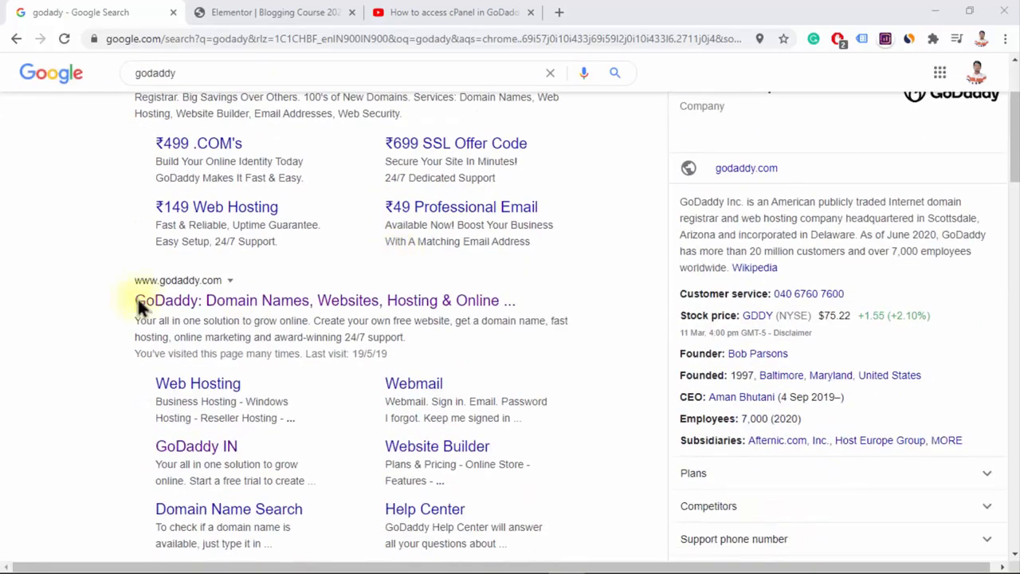
click(291, 307)
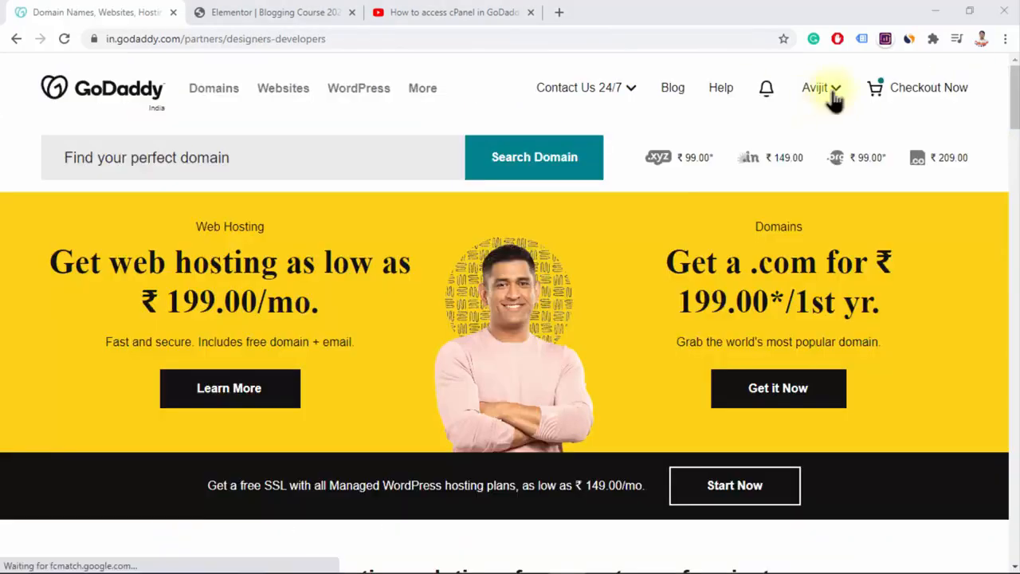
click(829, 89)
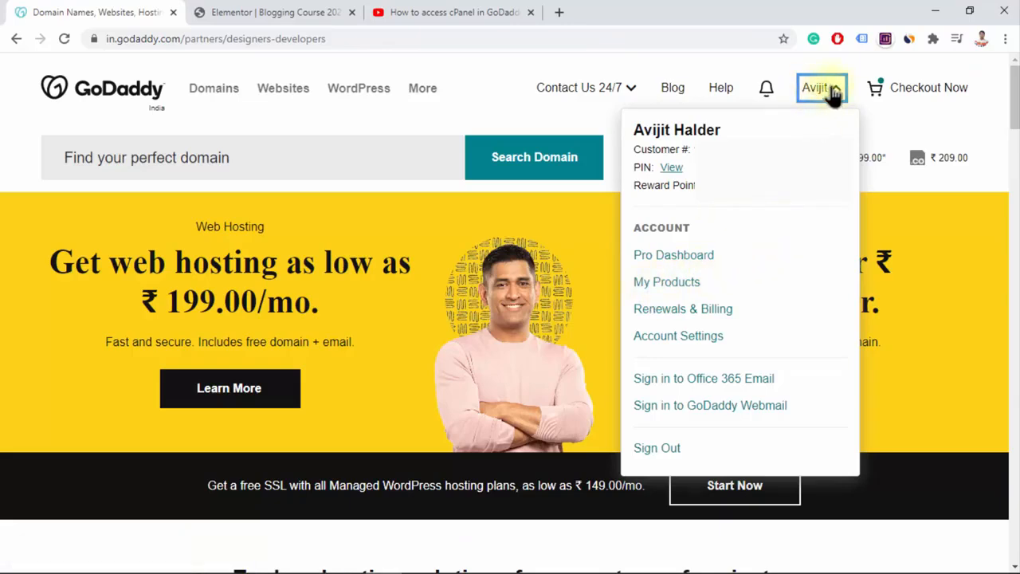
click(681, 287)
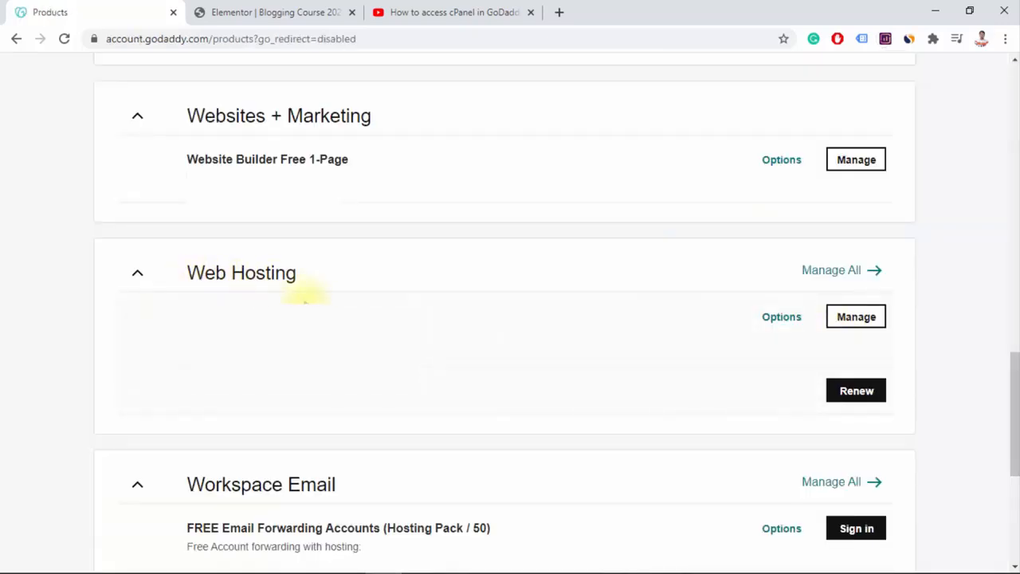
click(836, 322)
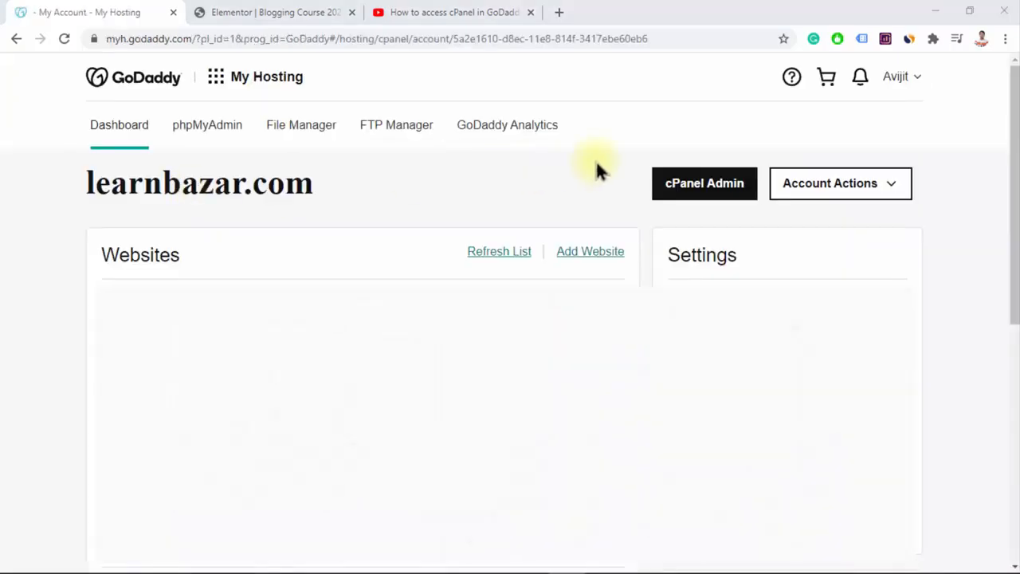
click(706, 199)
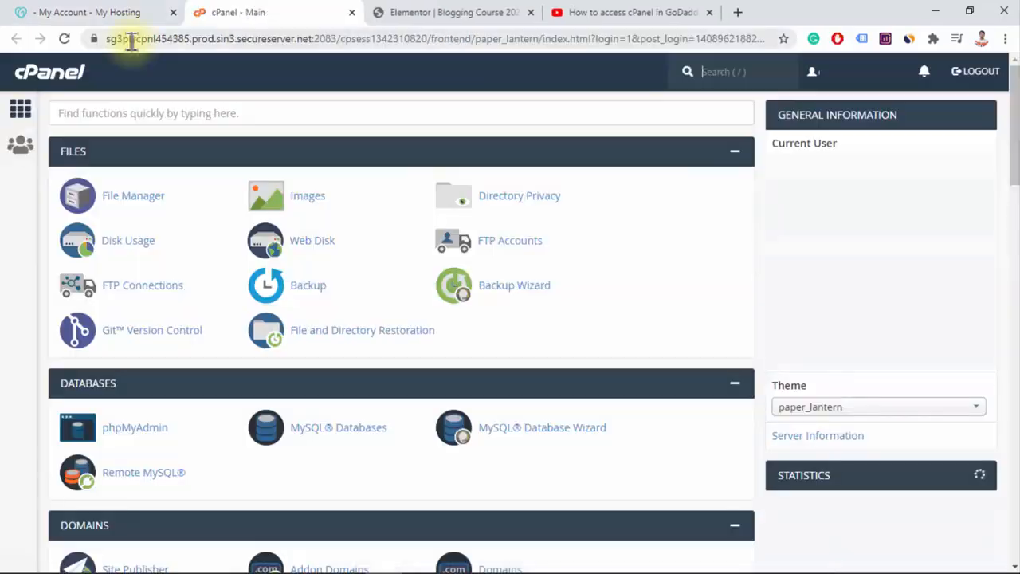
click(129, 40)
right_click(604, 44)
click(645, 146)
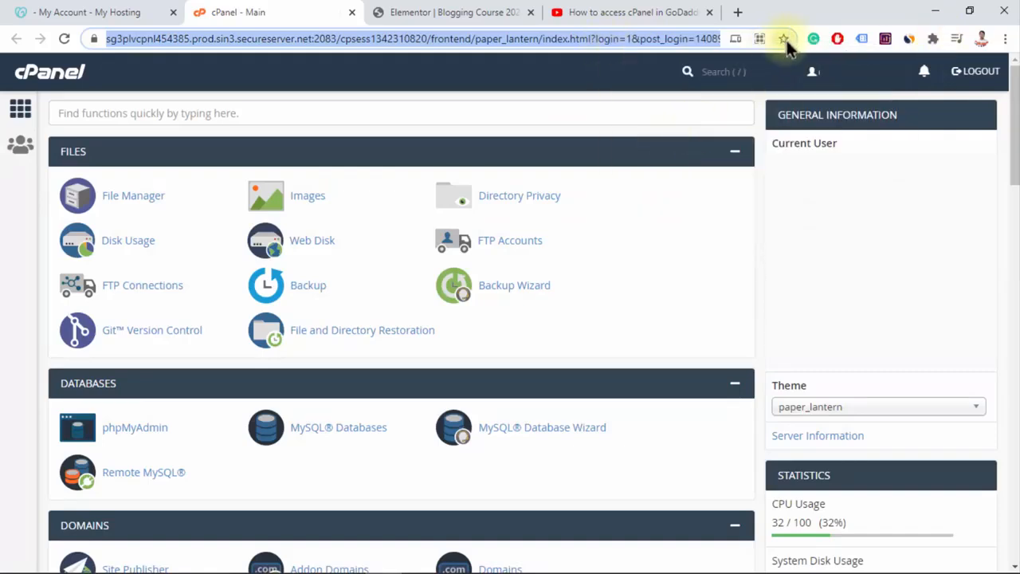
click(737, 13)
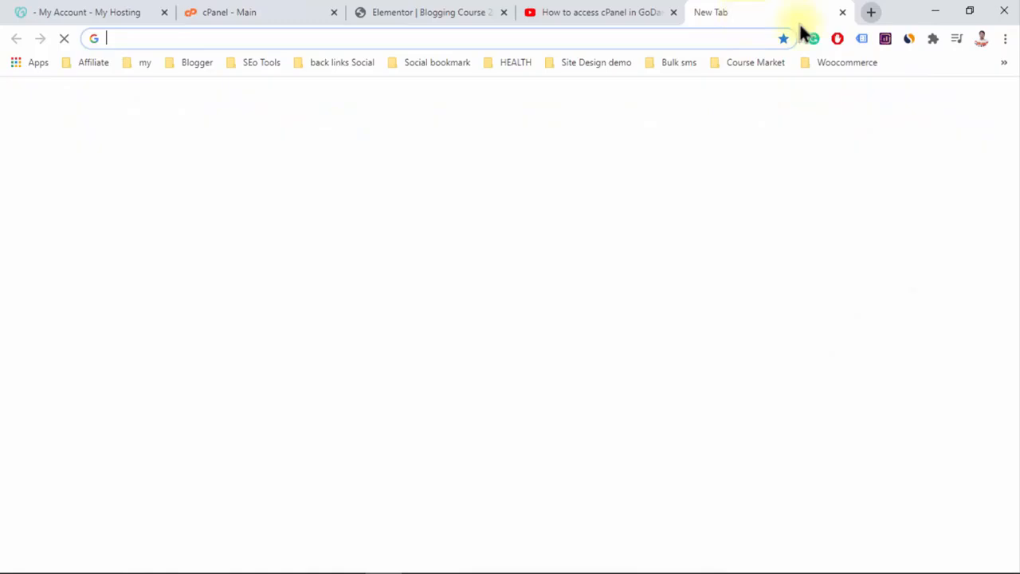
click(843, 12)
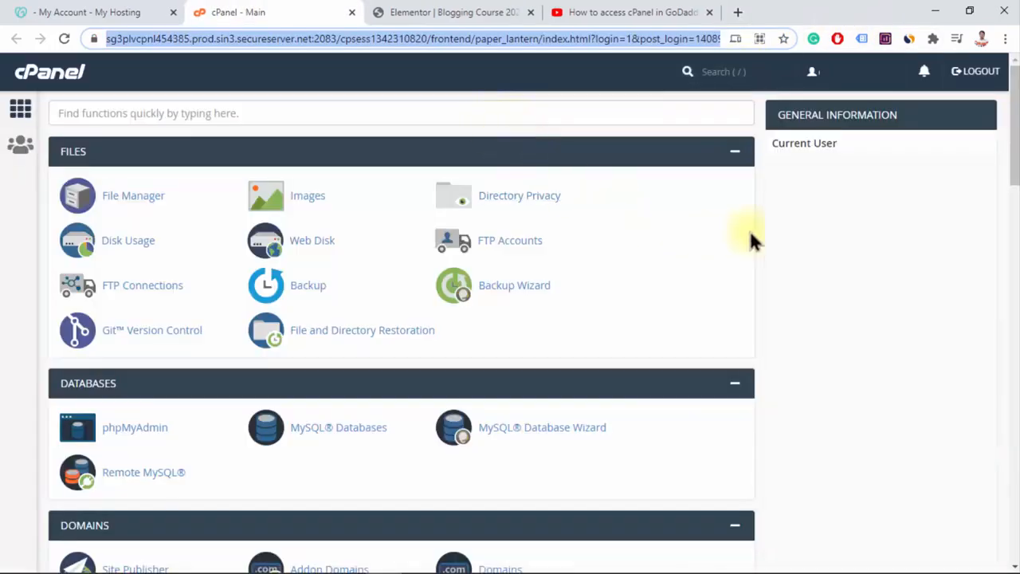
Find WordPress among the featured web applications in cPanel and open its application page
scroll(526, 401, down, 10)
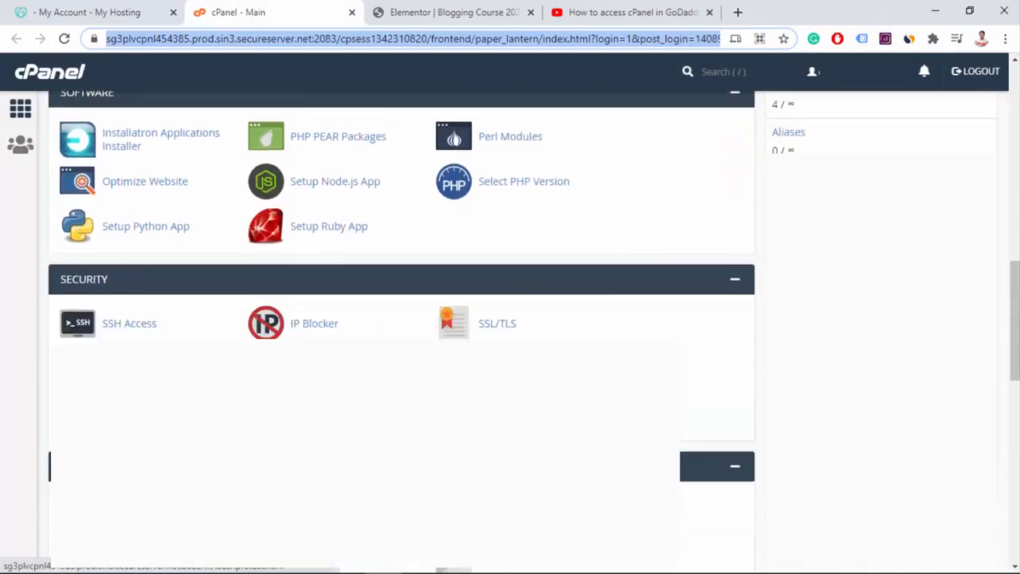
scroll(721, 391, up, 10)
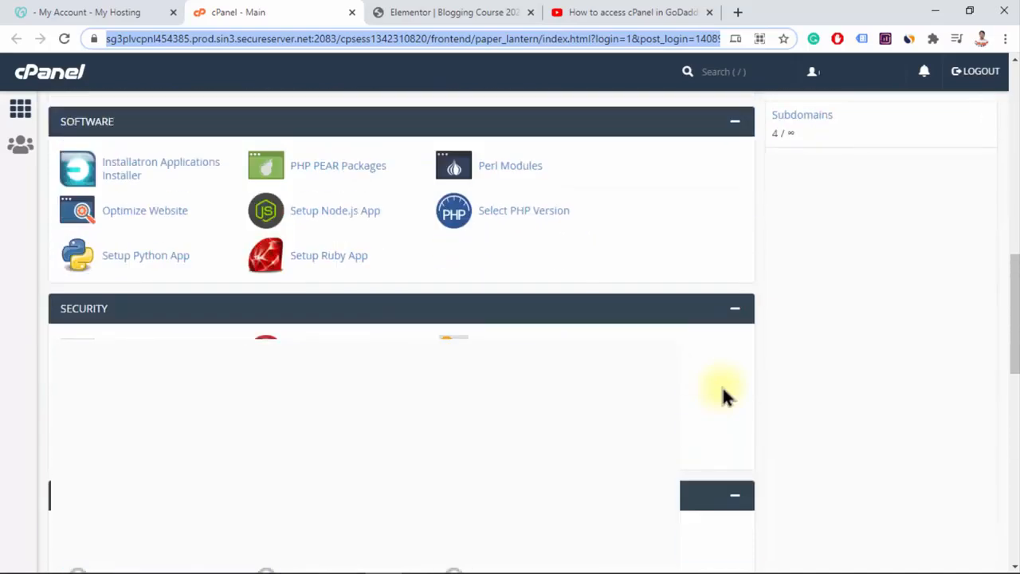
scroll(721, 393, up, 5)
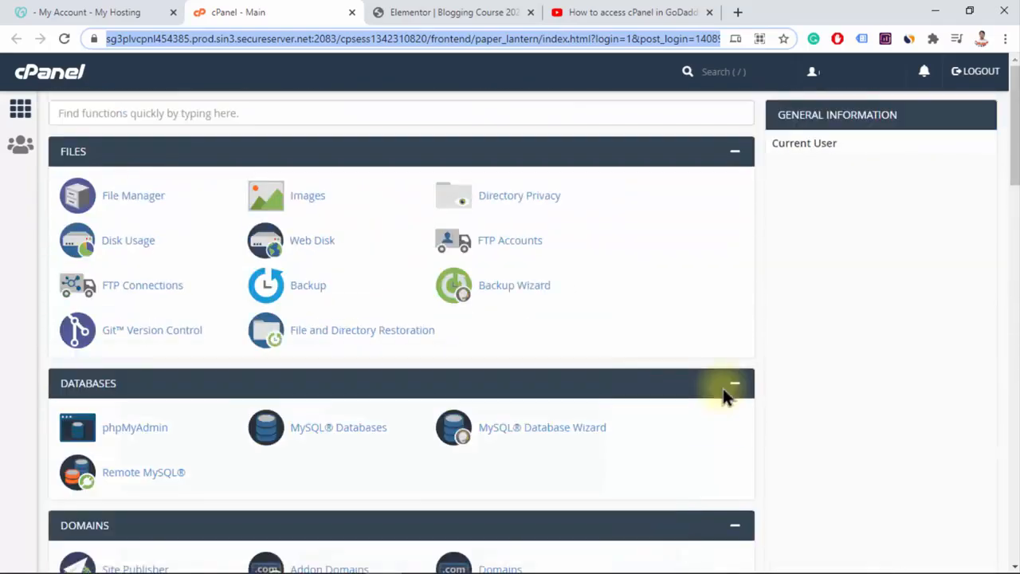
click(283, 111)
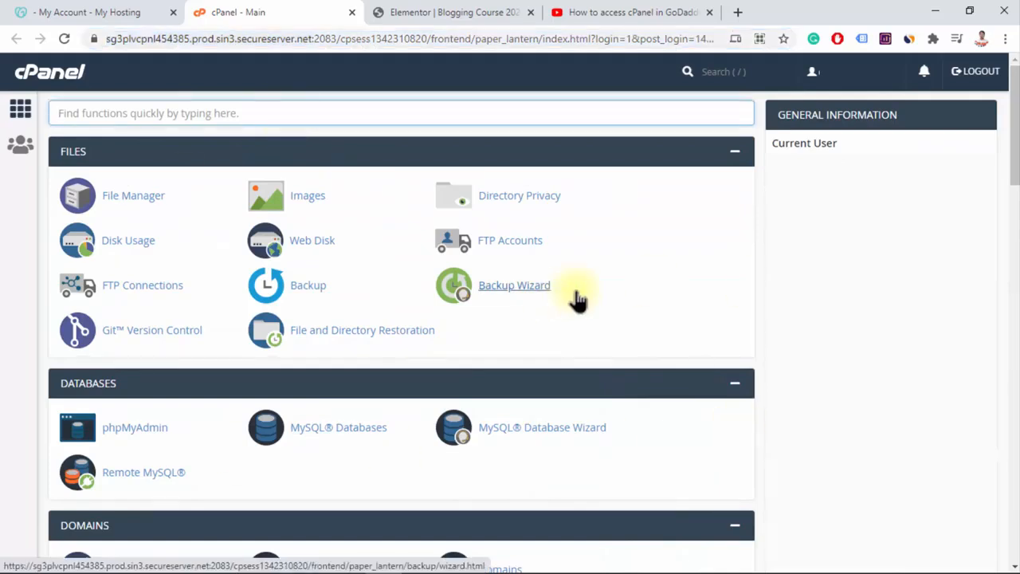
scroll(683, 327, down, 1)
scroll(684, 326, down, 15)
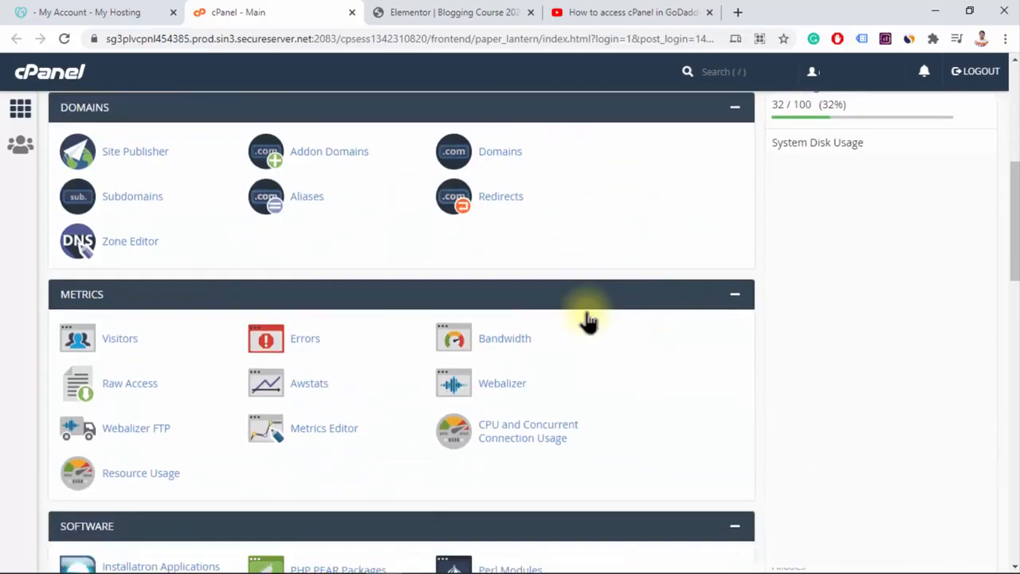
scroll(589, 319, down, 6)
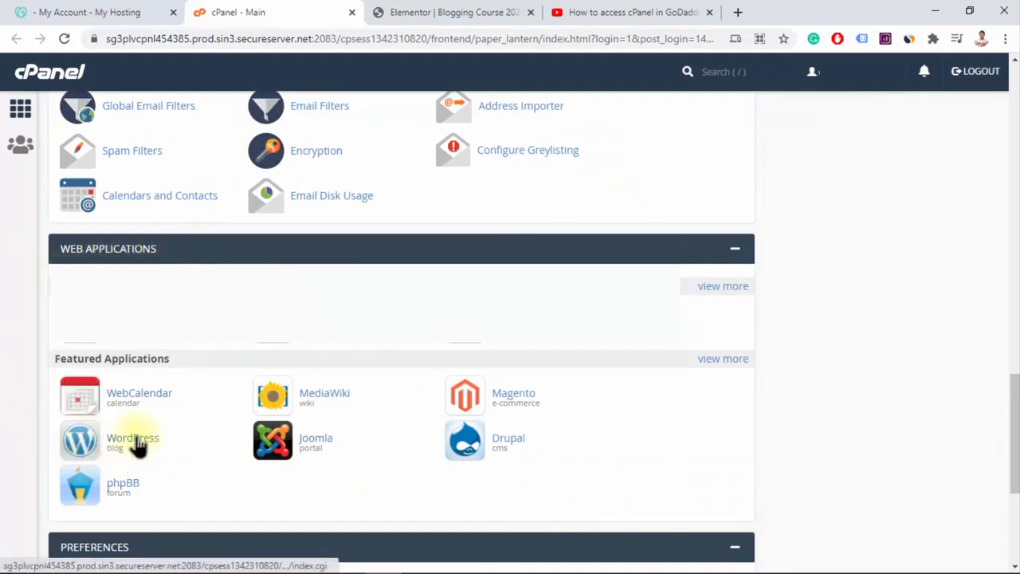
scroll(170, 441, down, 1)
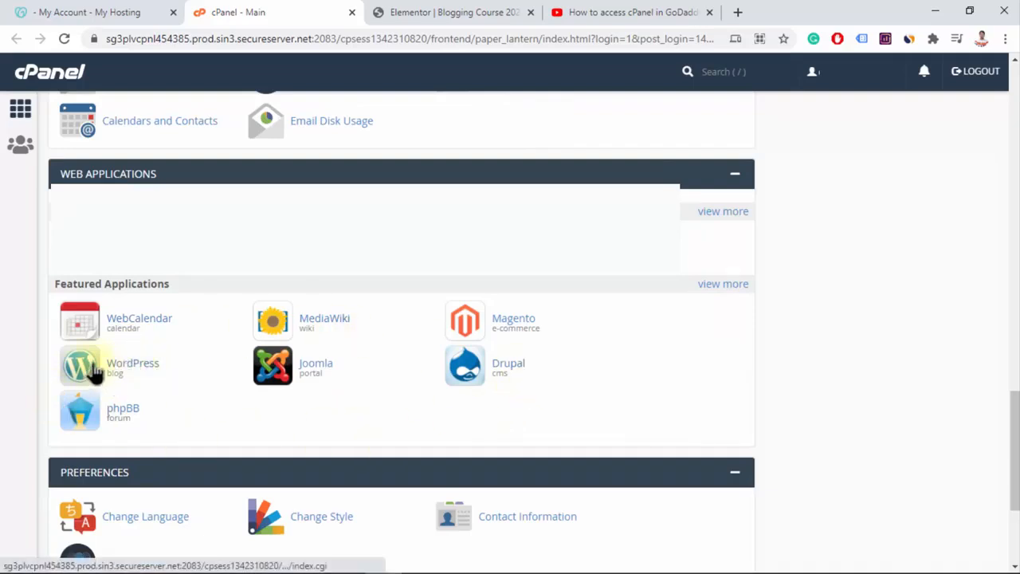
click(144, 371)
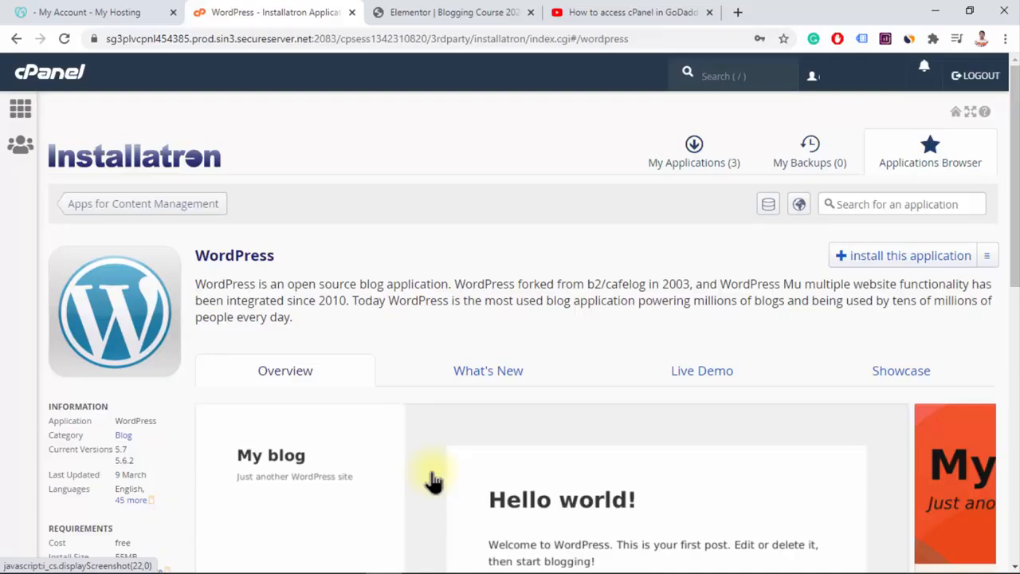
Examine the WordPress application page, including its current versions, overview preview and feature list
scroll(435, 470, down, 2)
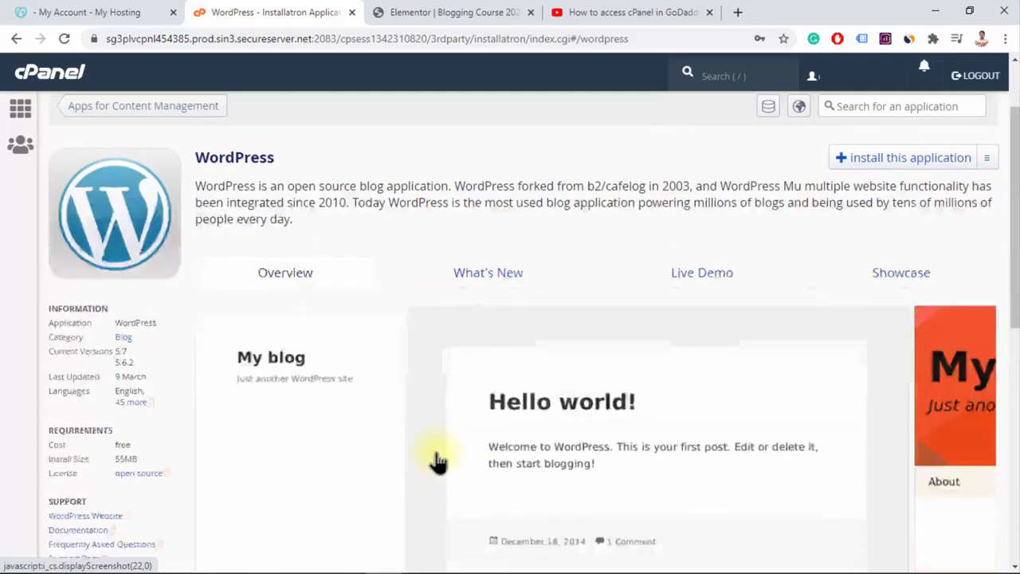
scroll(435, 461, down, 2)
scroll(425, 451, up, 1)
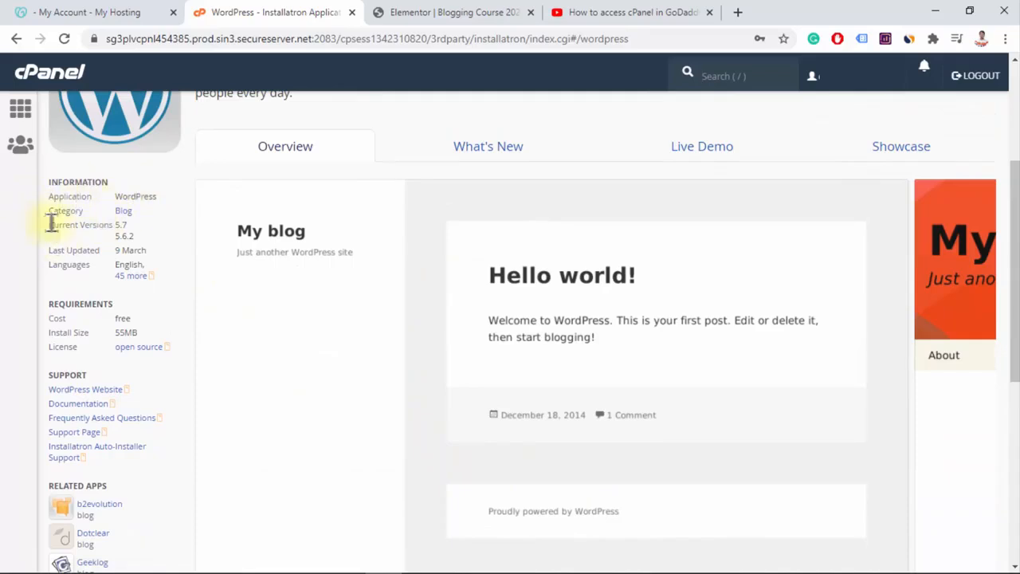
drag(50, 223, 126, 222)
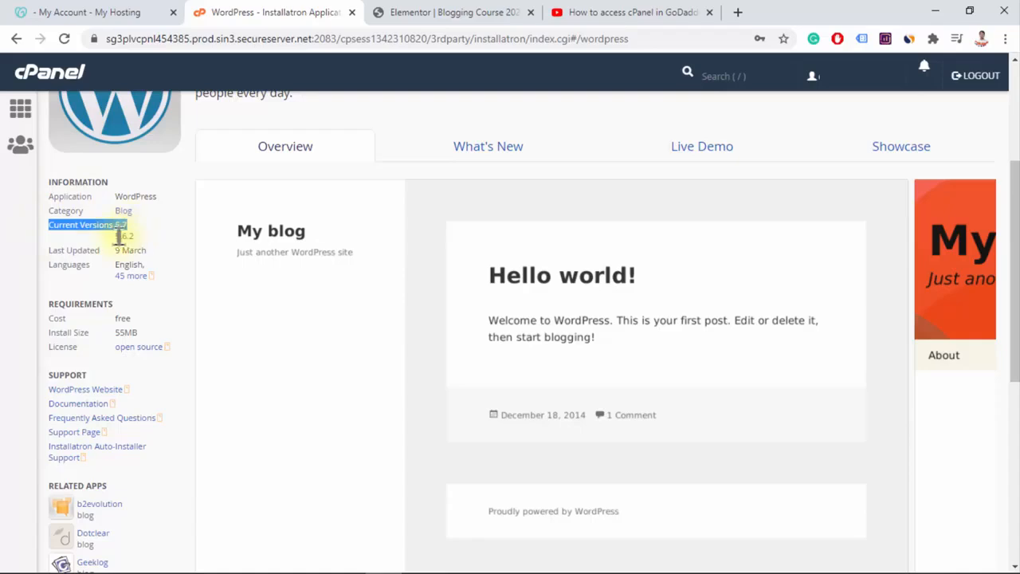
click(117, 224)
drag(118, 225, 143, 239)
click(125, 228)
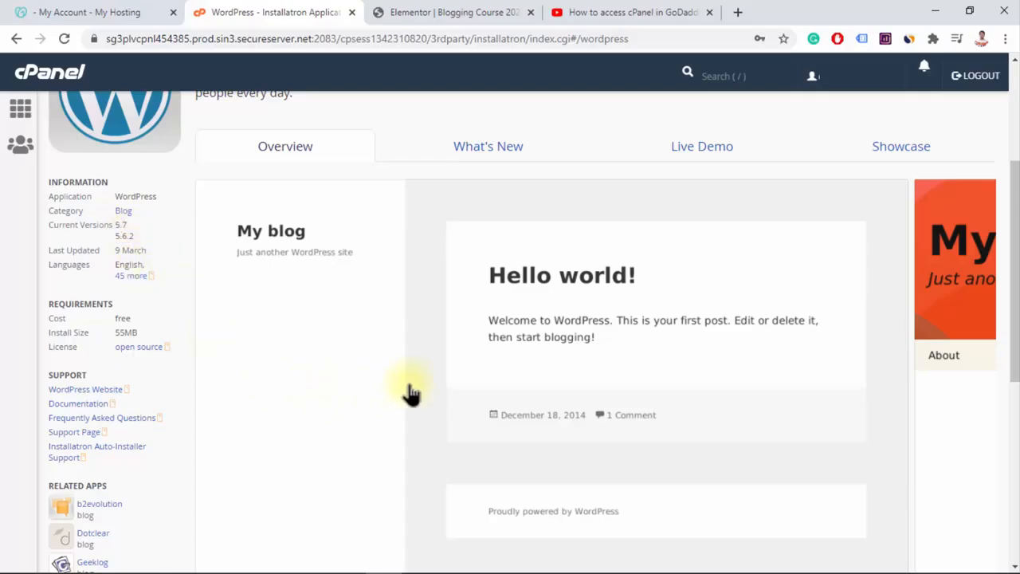
scroll(337, 346, down, 4)
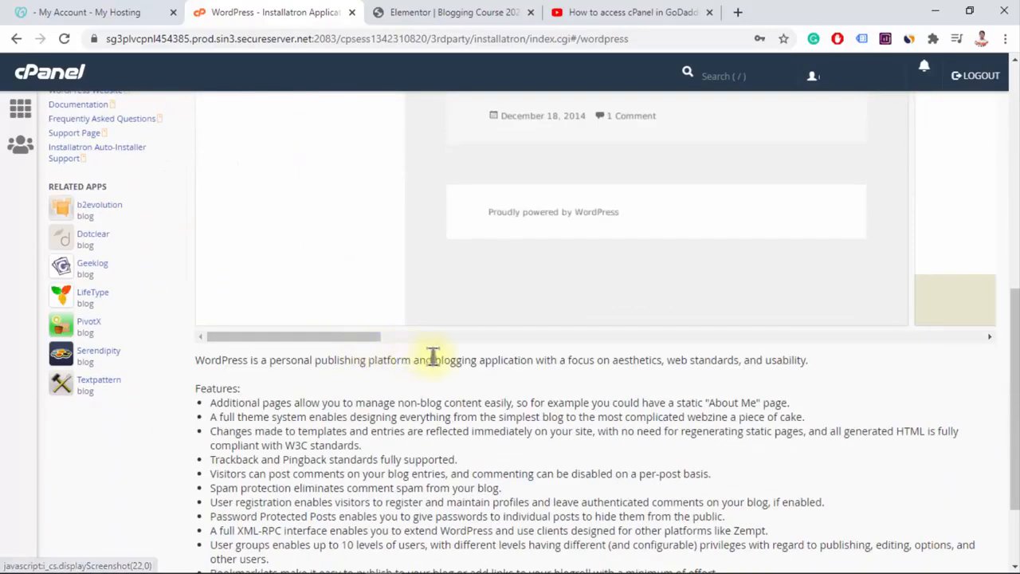
scroll(478, 351, up, 4)
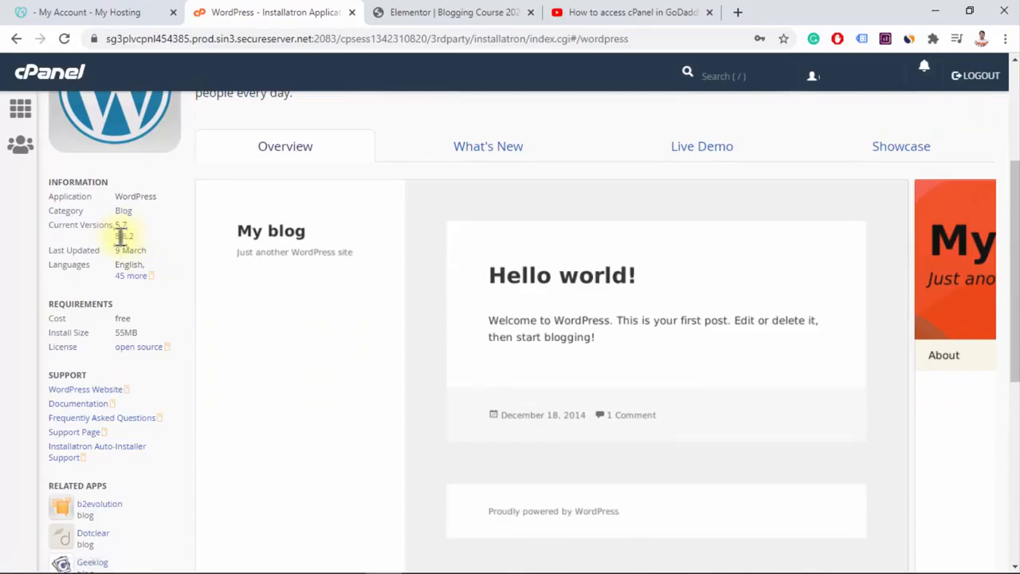
scroll(356, 365, up, 3)
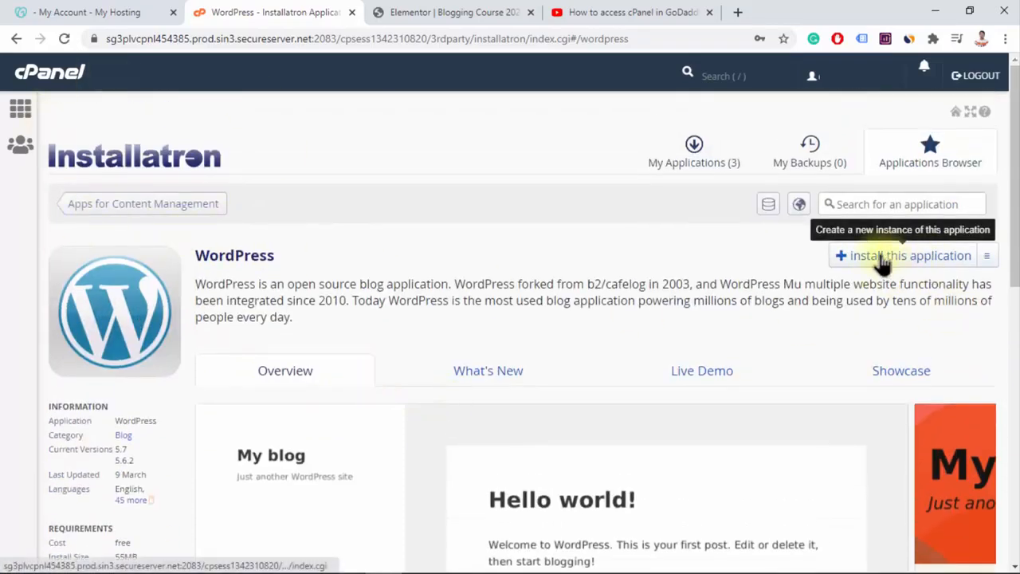
Start a new WordPress installation and look through the domains offered for its location
click(922, 263)
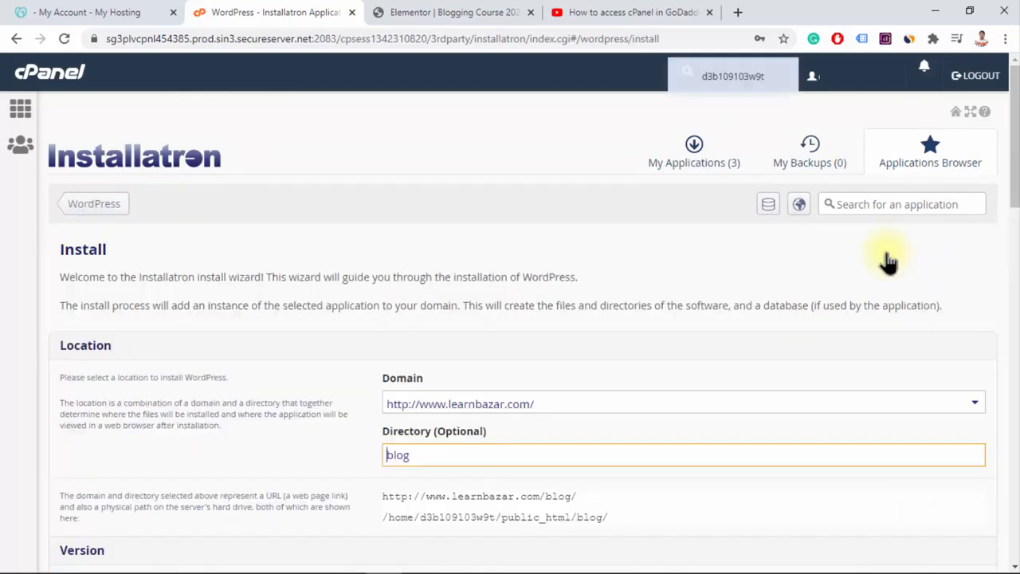
scroll(884, 263, down, 2)
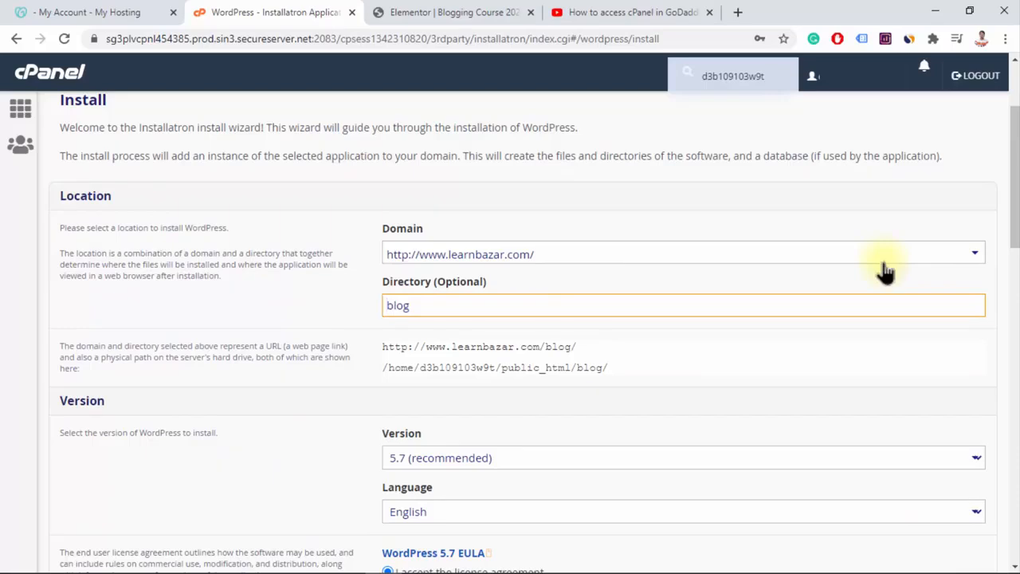
click(877, 255)
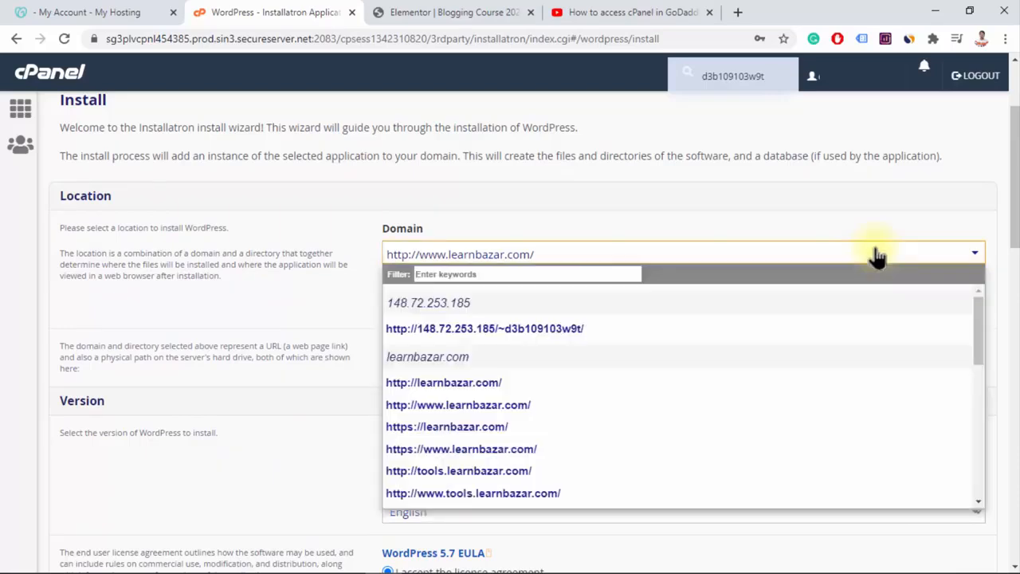
click(867, 213)
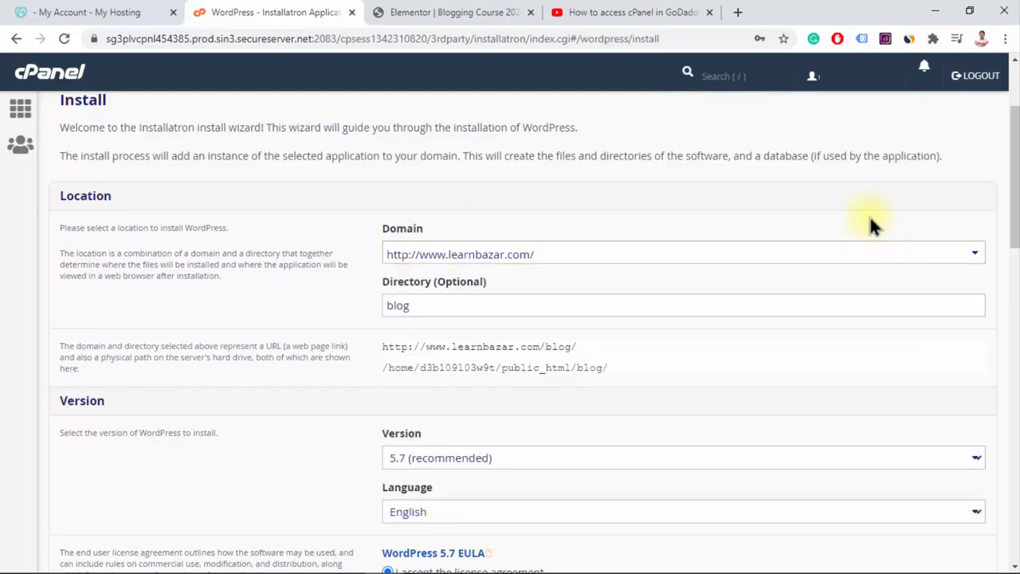
click(894, 263)
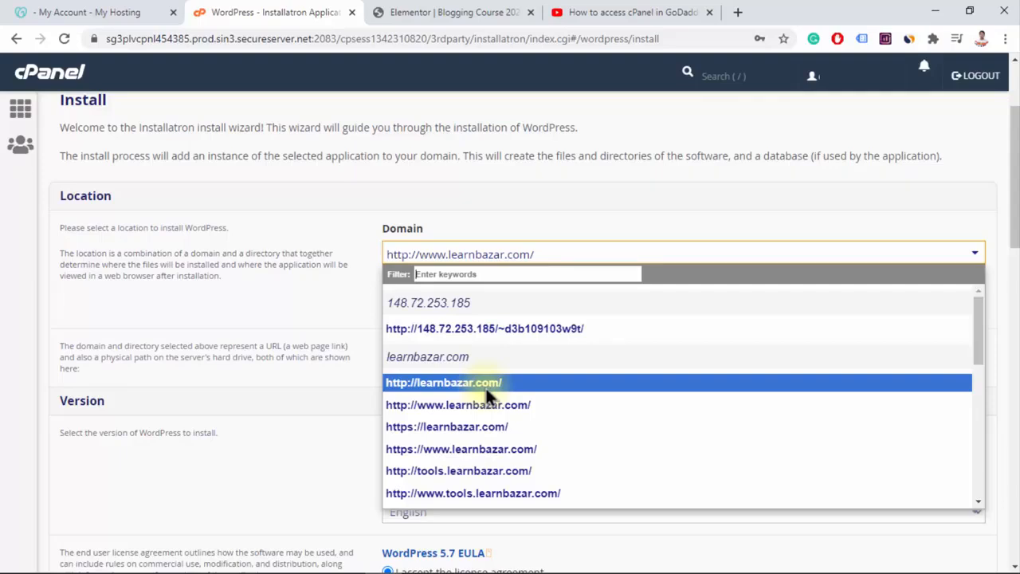
scroll(490, 425, down, 1)
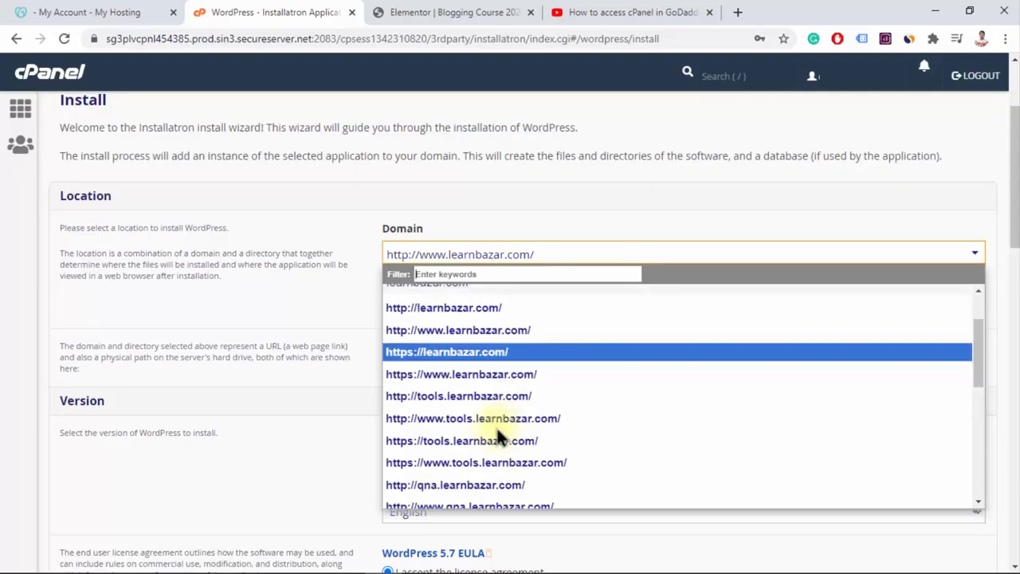
scroll(498, 437, down, 1)
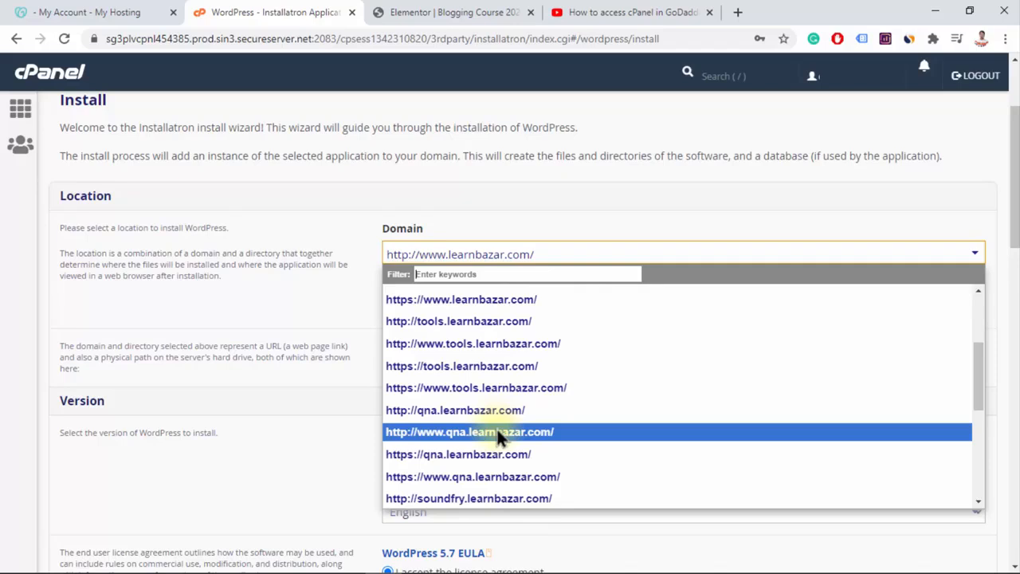
key(Up)
scroll(358, 332, up, 1)
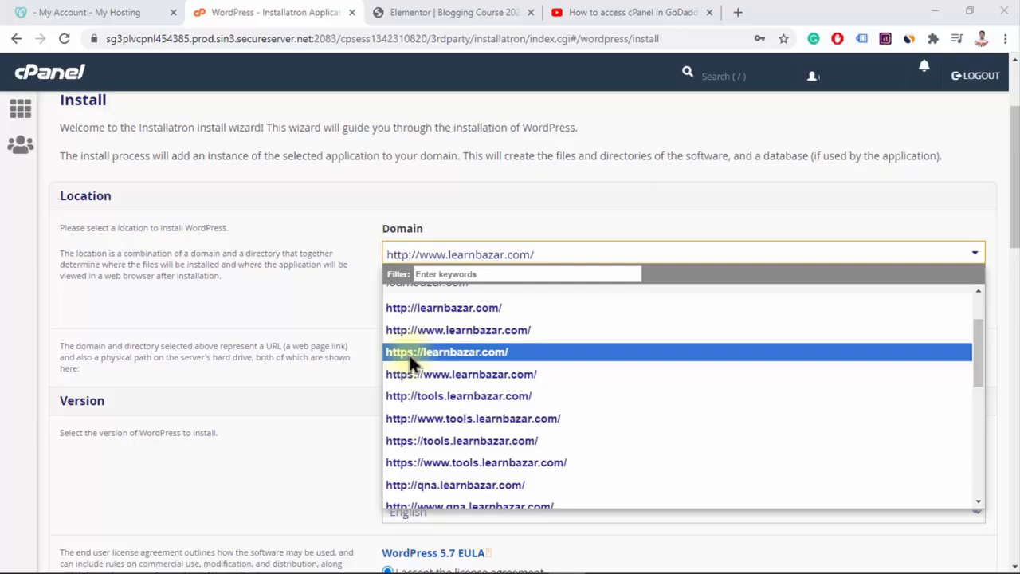
scroll(457, 359, up, 1)
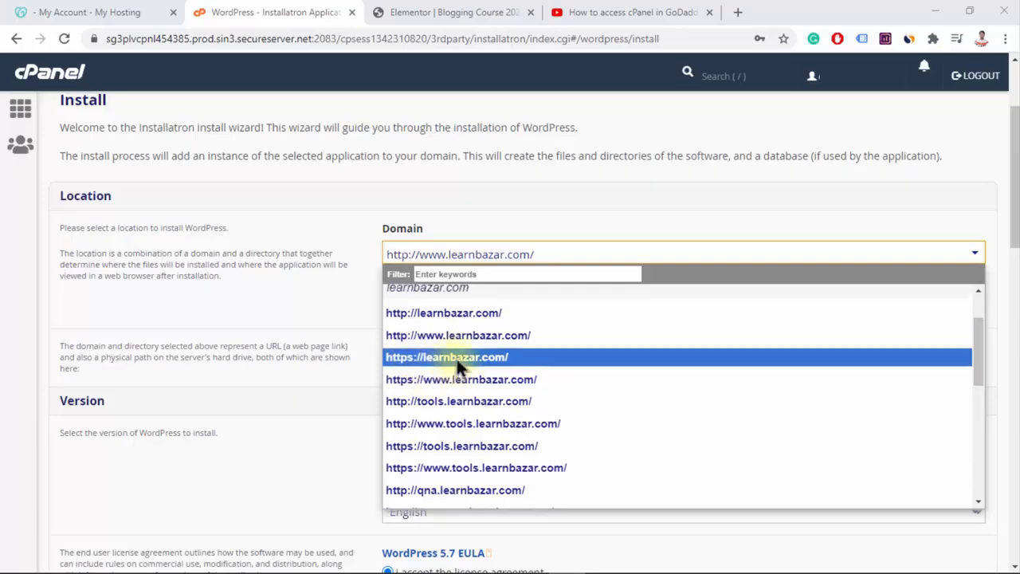
scroll(456, 357, up, 3)
click(431, 386)
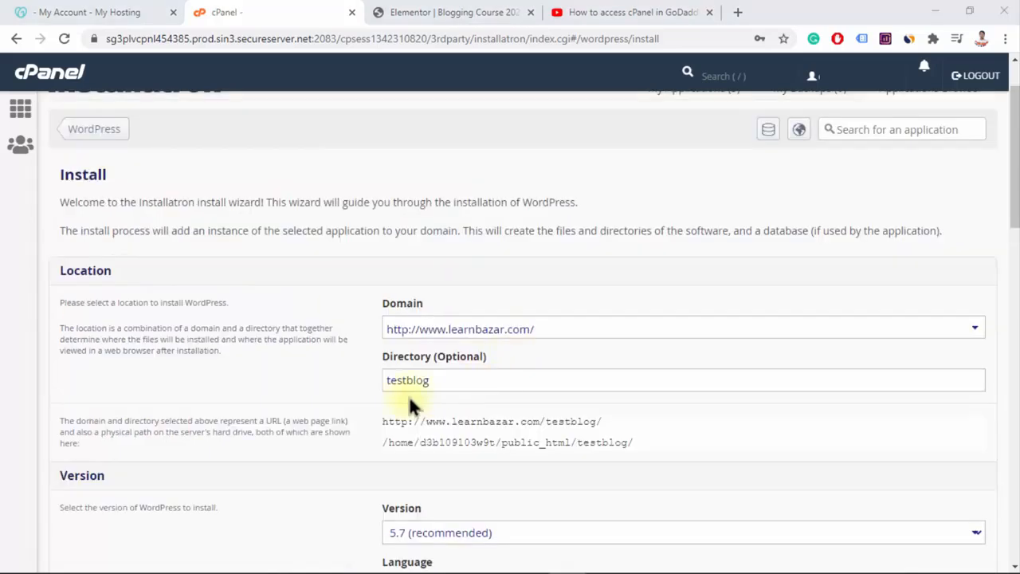
click(451, 382)
Choose 5.7 (recommended) as the WordPress version and English as the language
scroll(434, 383, down, 3)
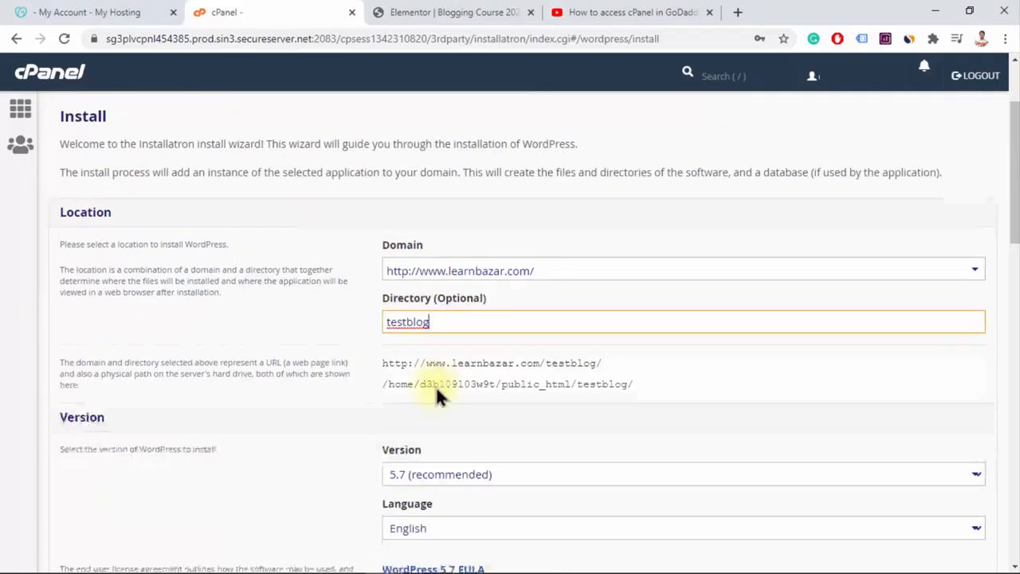
click(548, 302)
click(469, 310)
scroll(528, 323, down, 2)
click(447, 210)
click(447, 212)
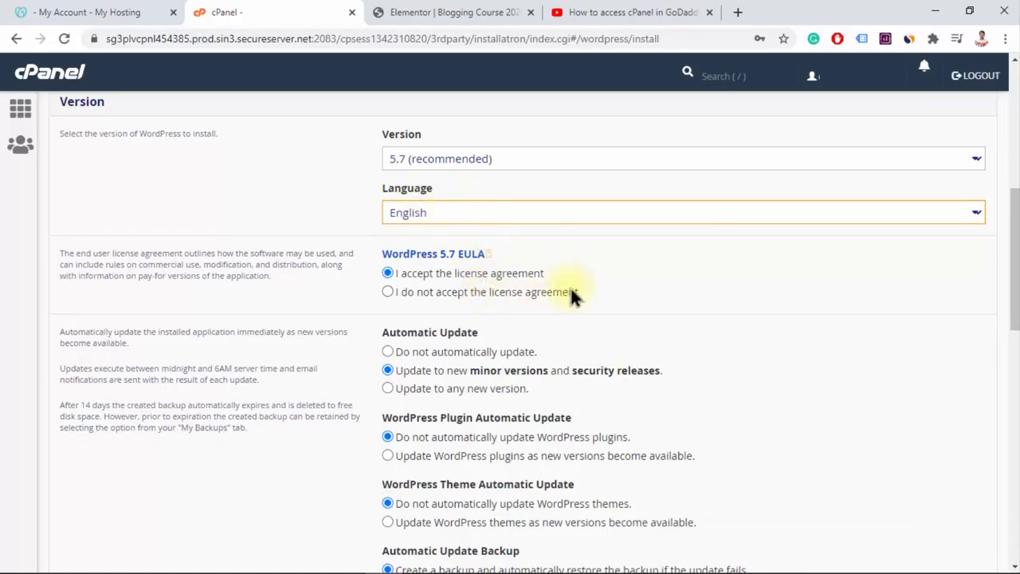
Set Automatic Update to "Do not automatically update" and review the plugin, theme and backup update options
scroll(381, 239, down, 1)
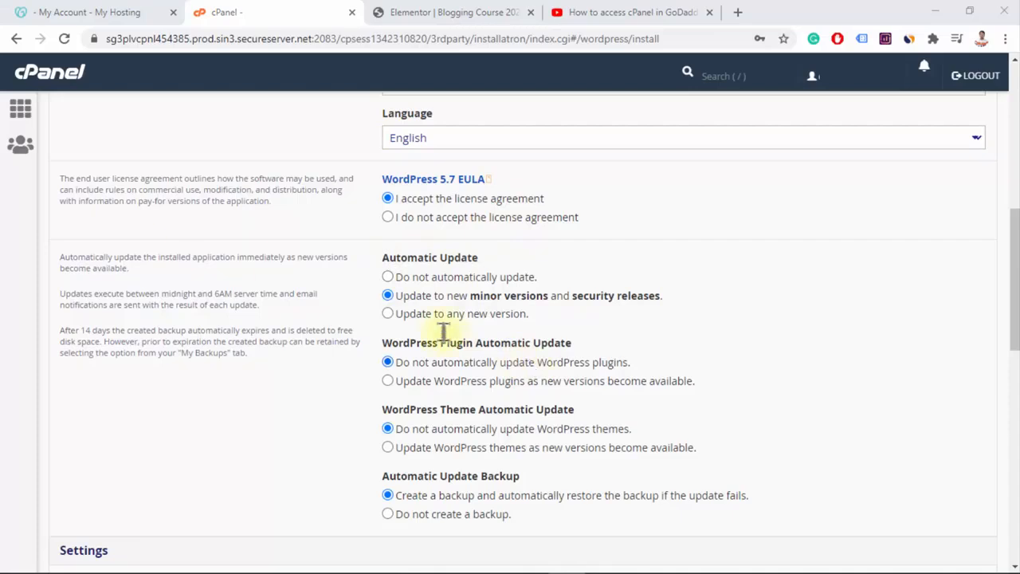
click(425, 278)
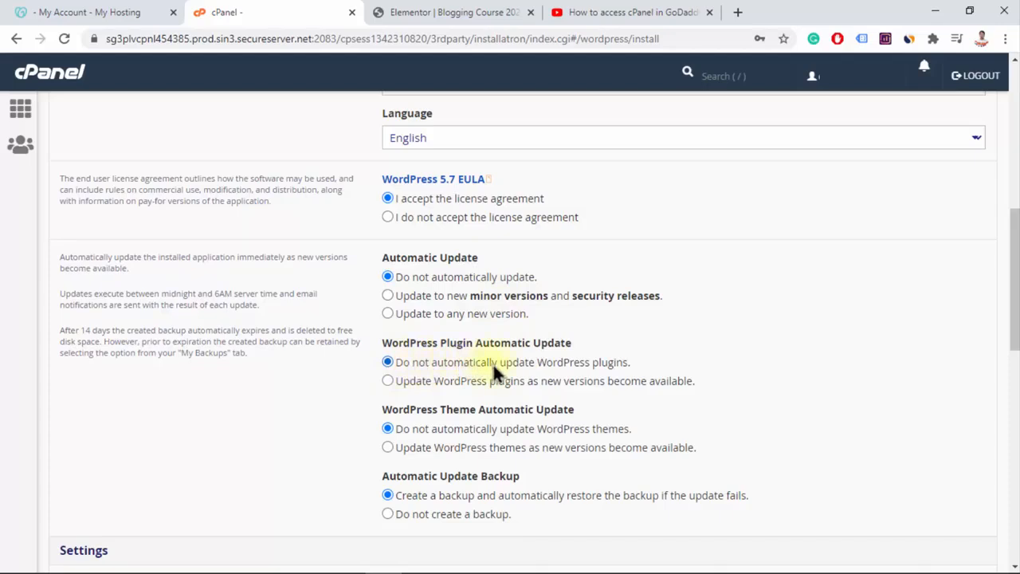
scroll(493, 363, down, 1)
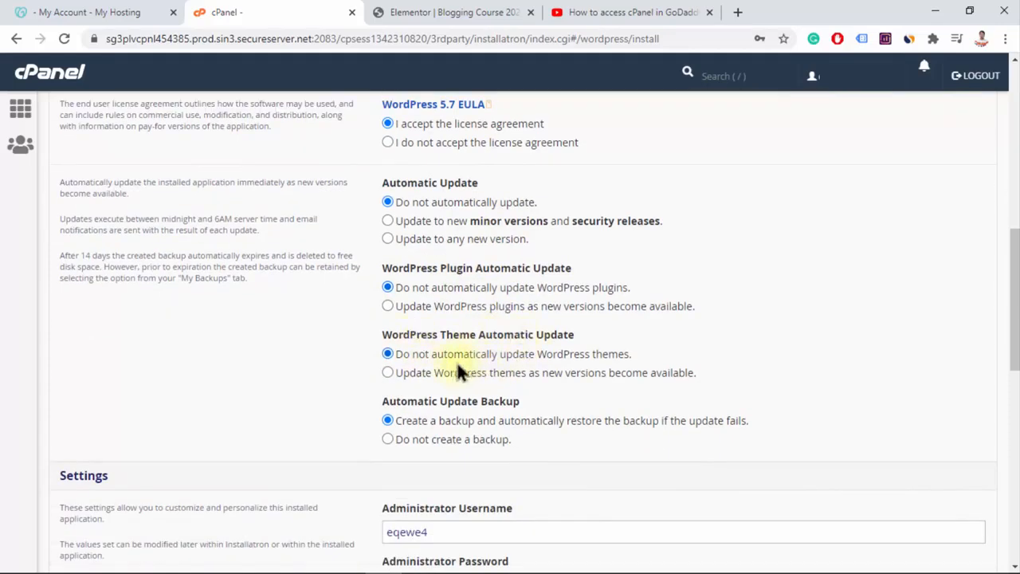
scroll(524, 357, down, 1)
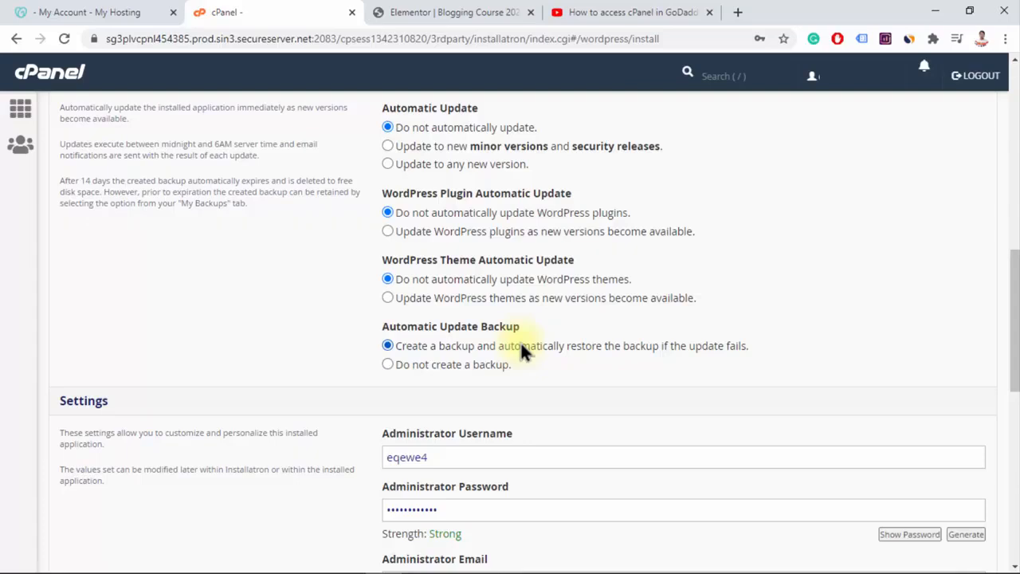
scroll(523, 342, up, 4)
scroll(519, 341, down, 2)
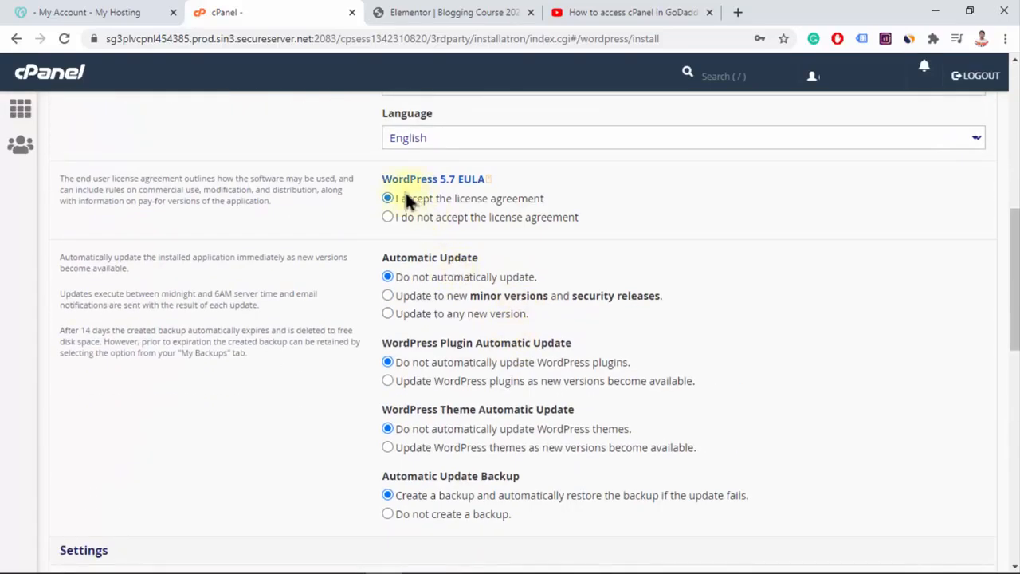
Review the administrator username and password fields and replace the administrator email with the site owner's e-mail address
scroll(506, 416, down, 3)
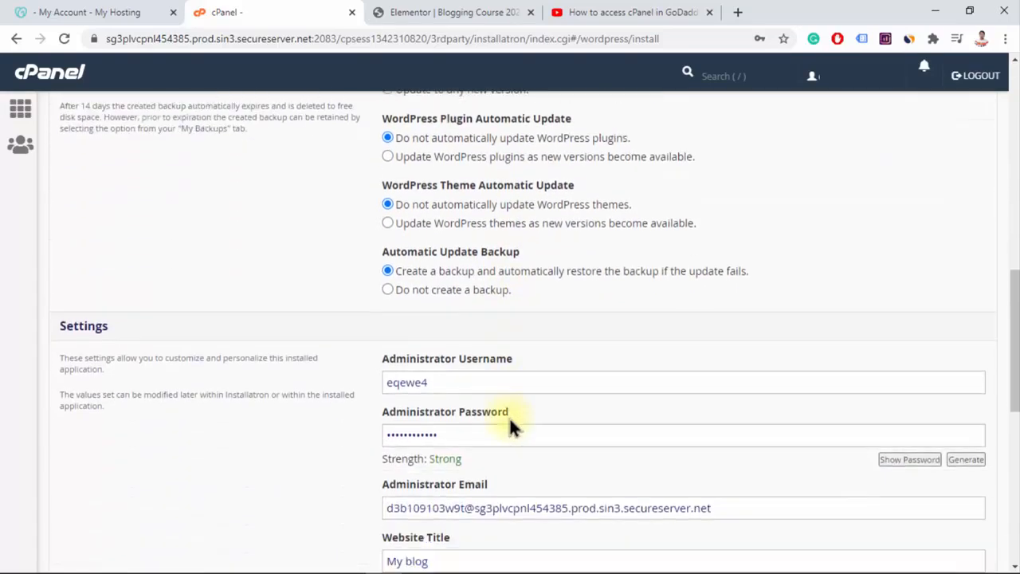
scroll(510, 428, down, 1)
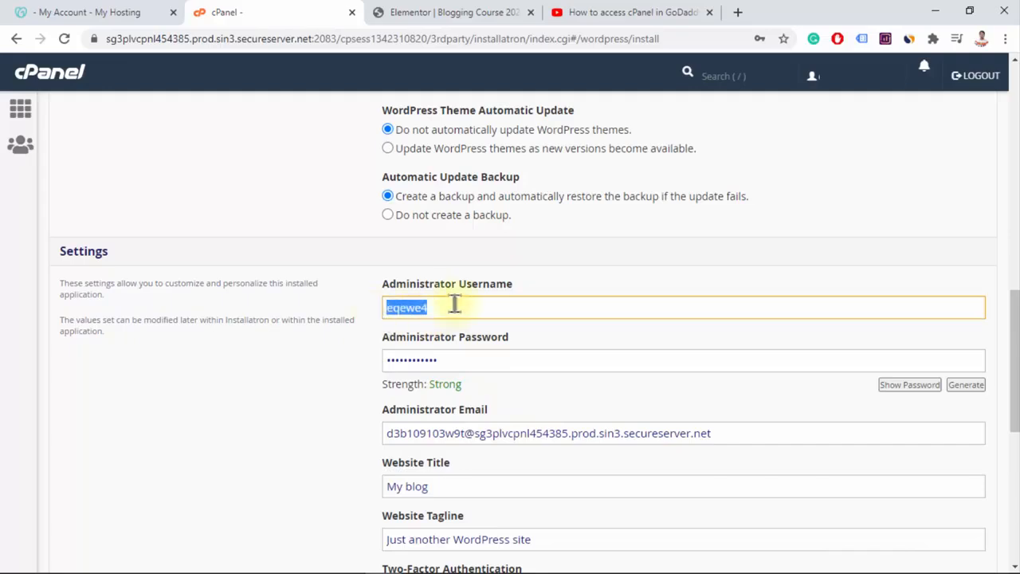
click(482, 356)
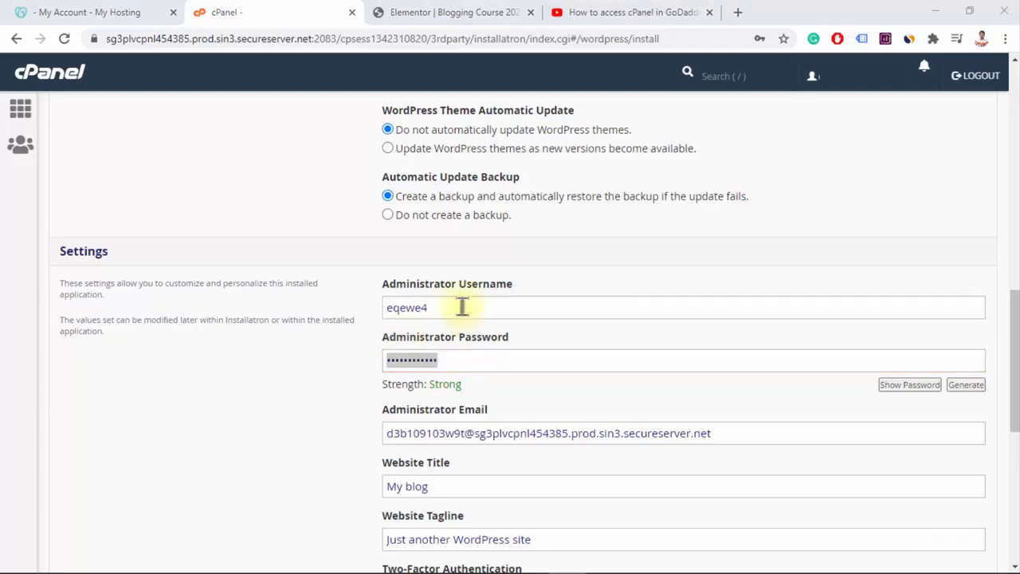
scroll(473, 310, down, 1)
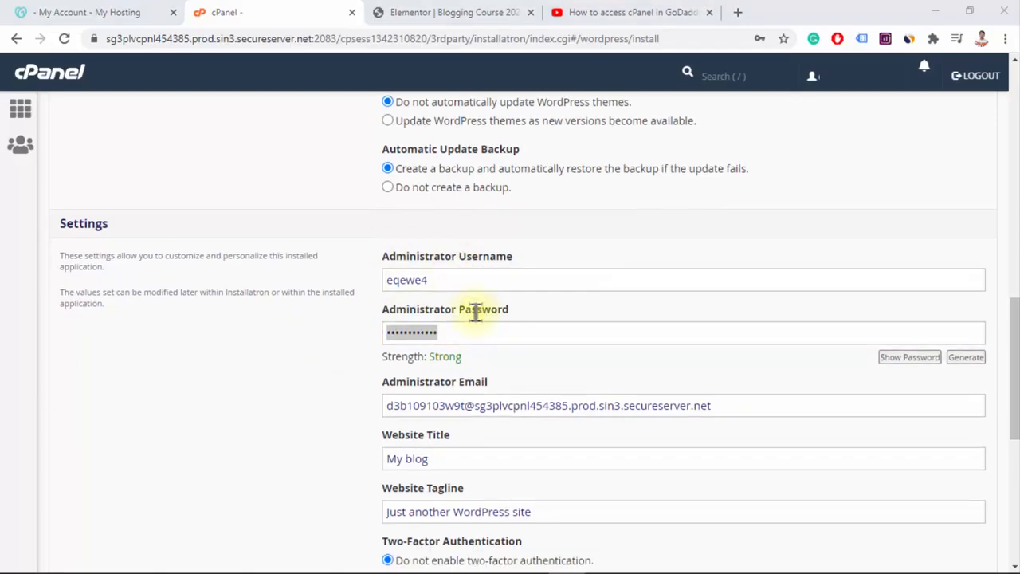
drag(386, 336, 492, 340)
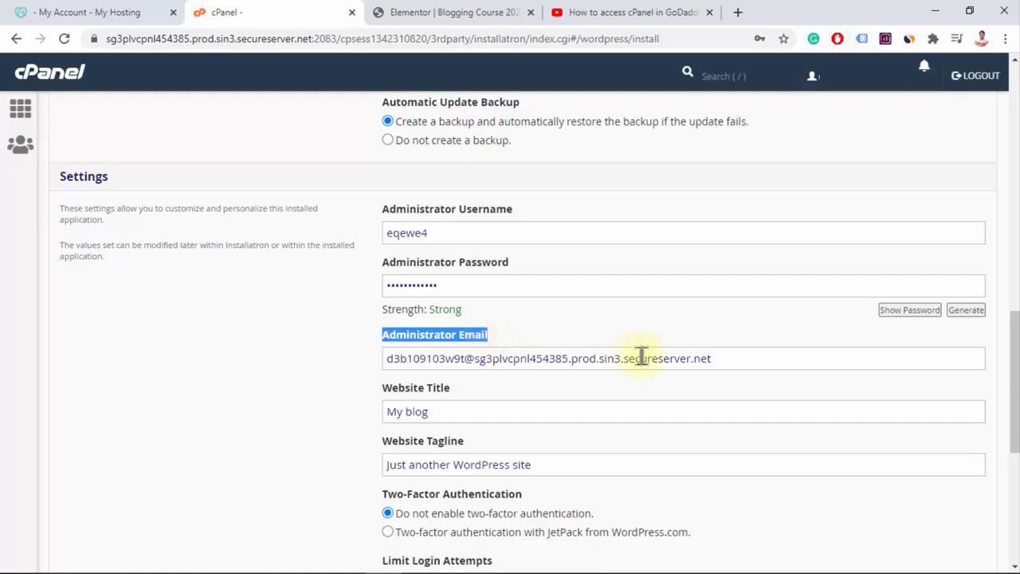
drag(734, 362, 203, 307)
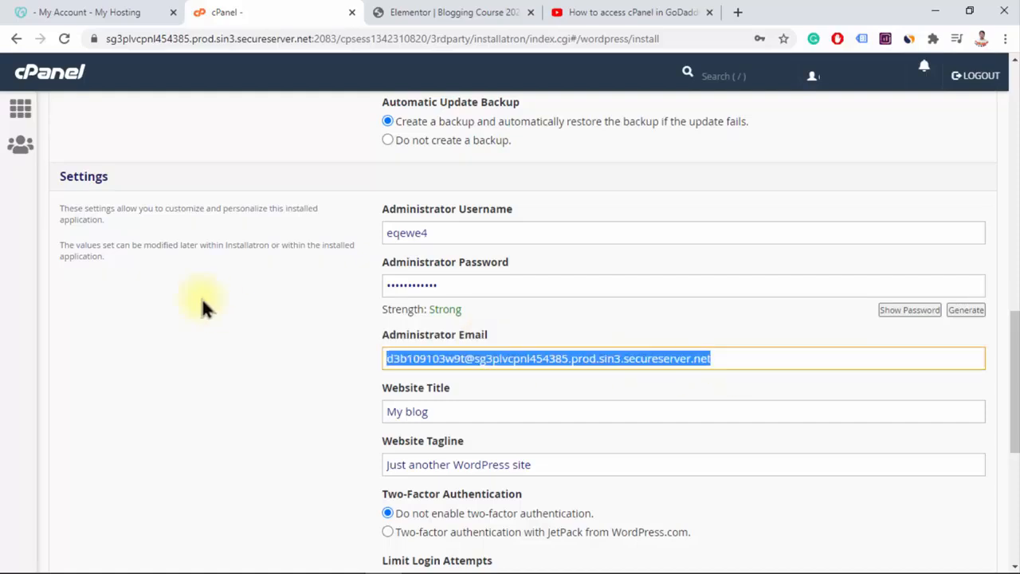
key(ctrl+v)
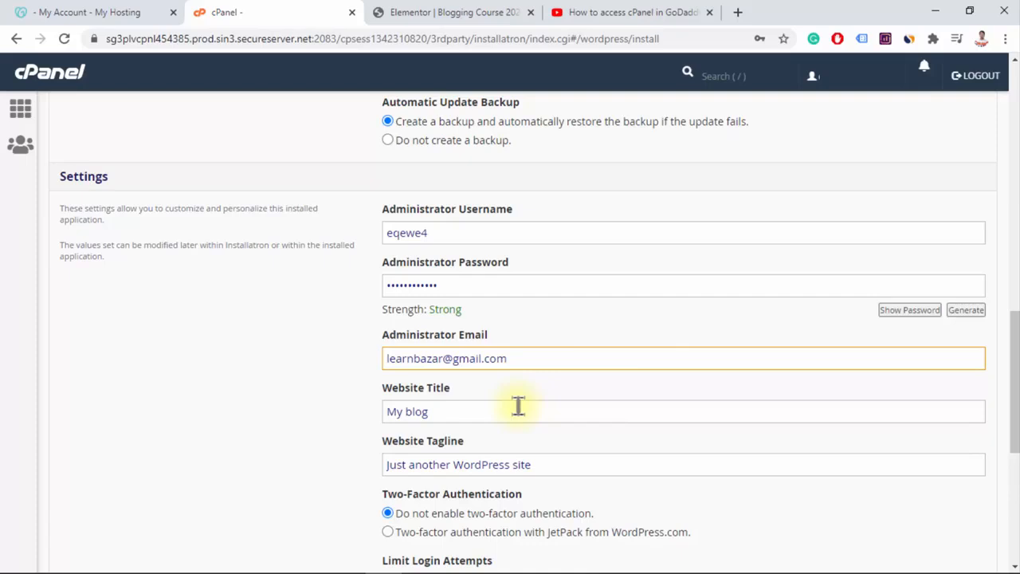
Set the website title to "Current Affairs" and the tagline to "Free Current Affairs Everyday and Every Month"
drag(386, 388, 447, 388)
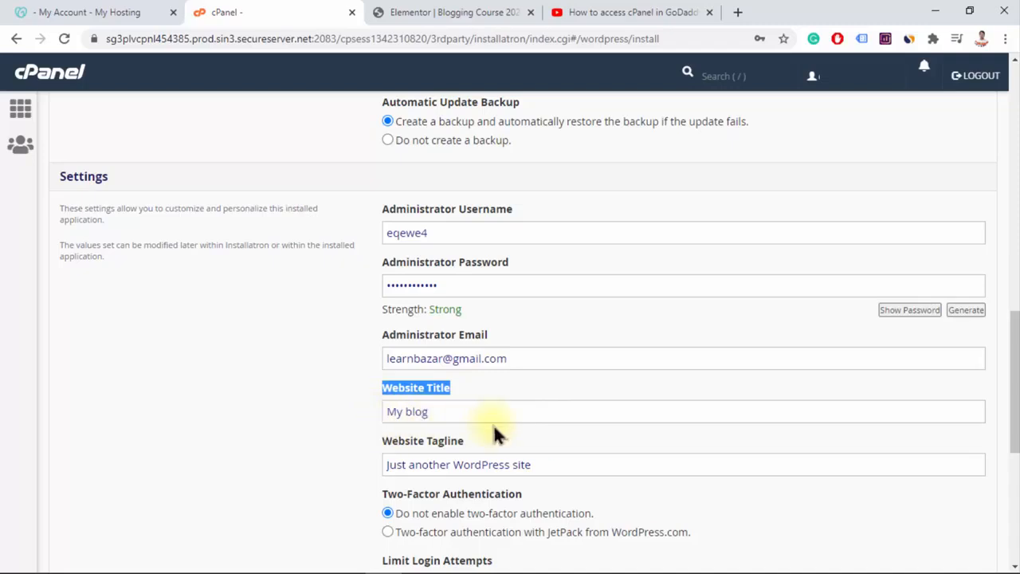
scroll(492, 422, down, 1)
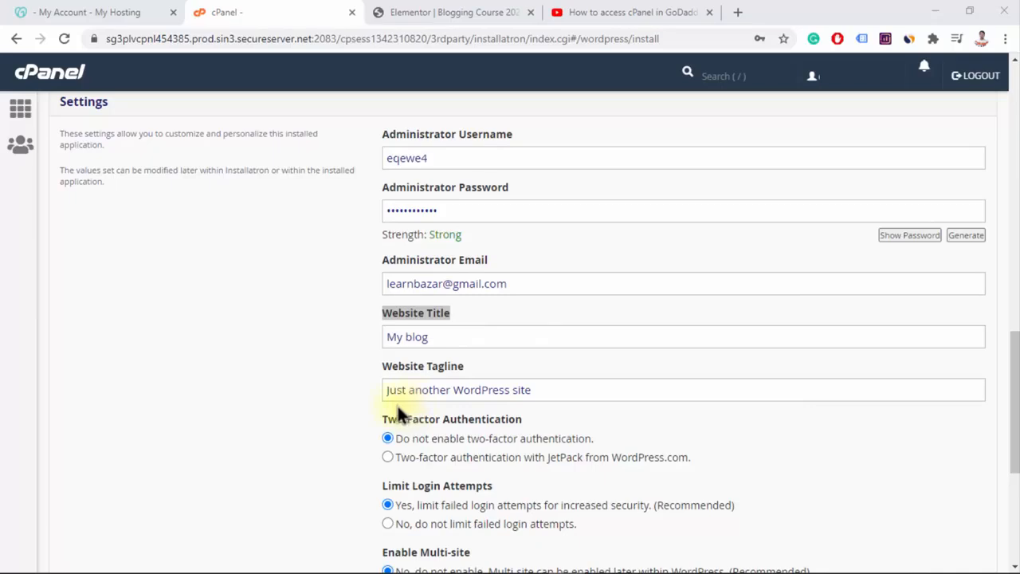
drag(389, 391, 562, 396)
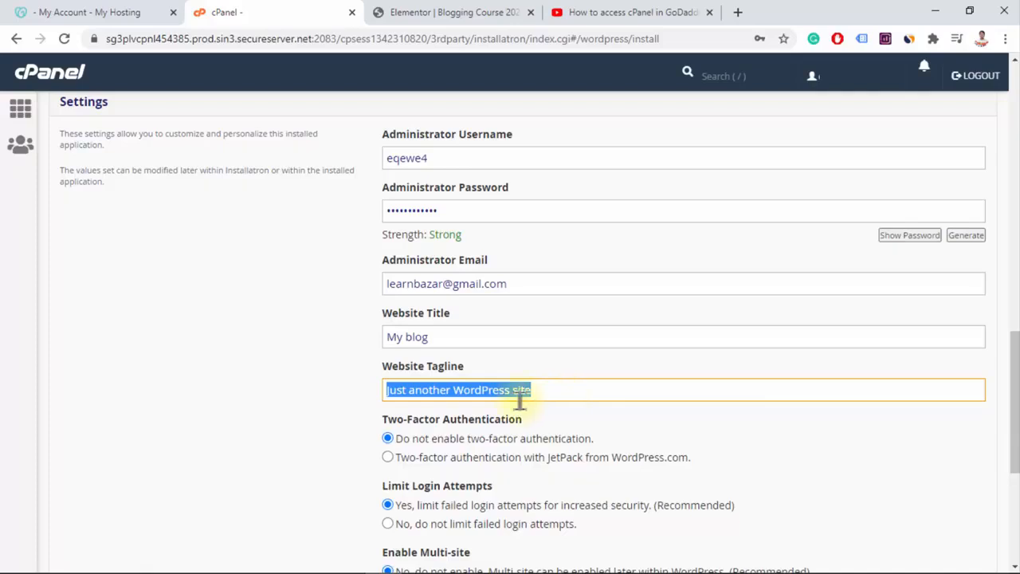
click(490, 392)
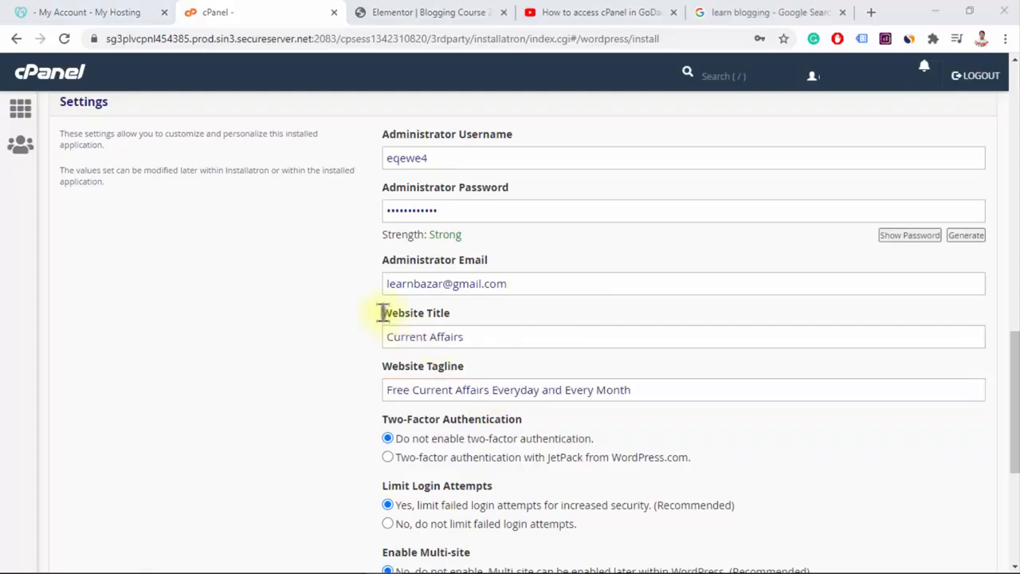
drag(382, 313, 451, 312)
drag(383, 366, 479, 394)
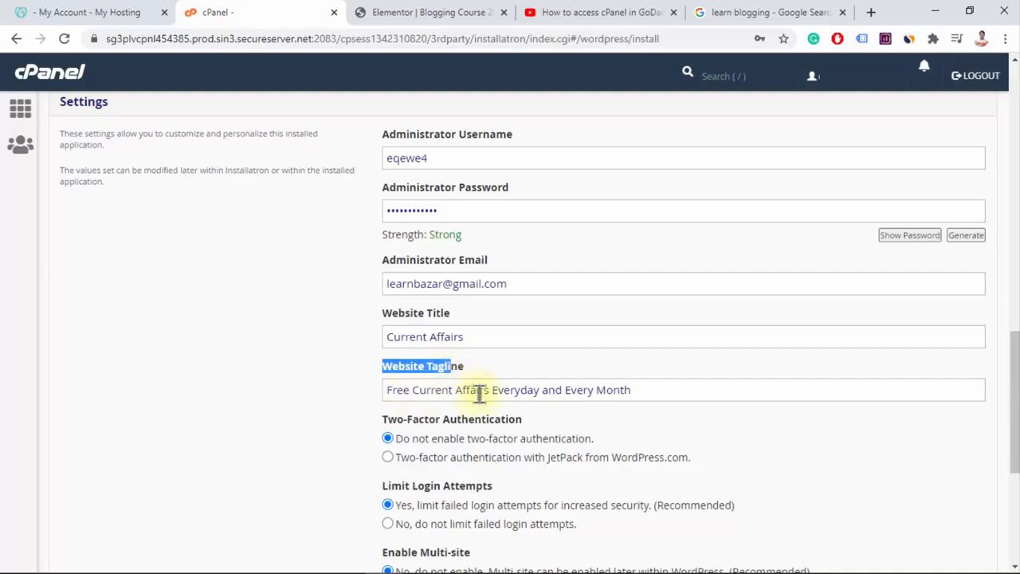
Examine the two-factor, login attempt, multi-site and advanced options, and recheck the location, version and update settings of the installation
scroll(659, 391, down, 1)
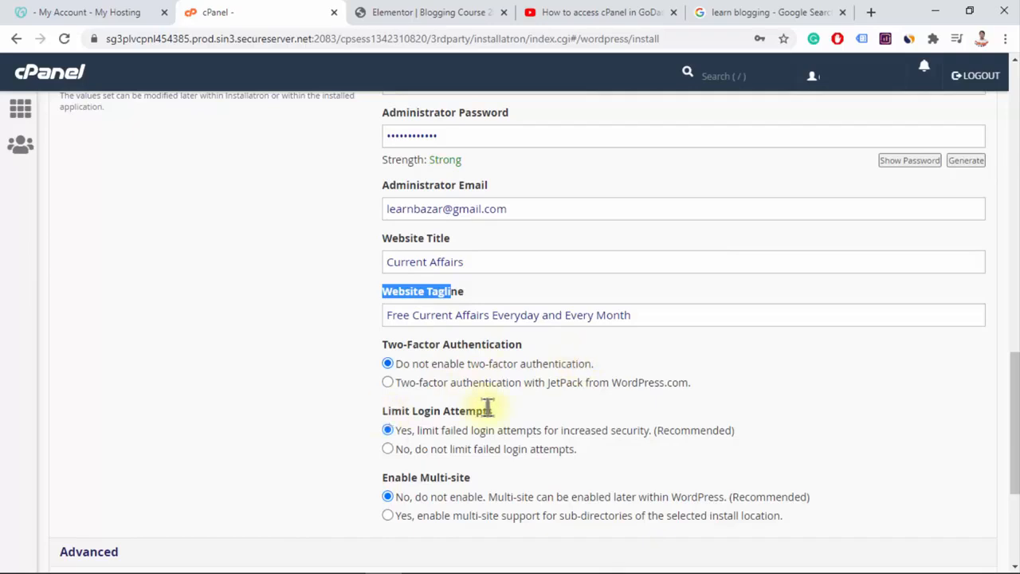
click(572, 426)
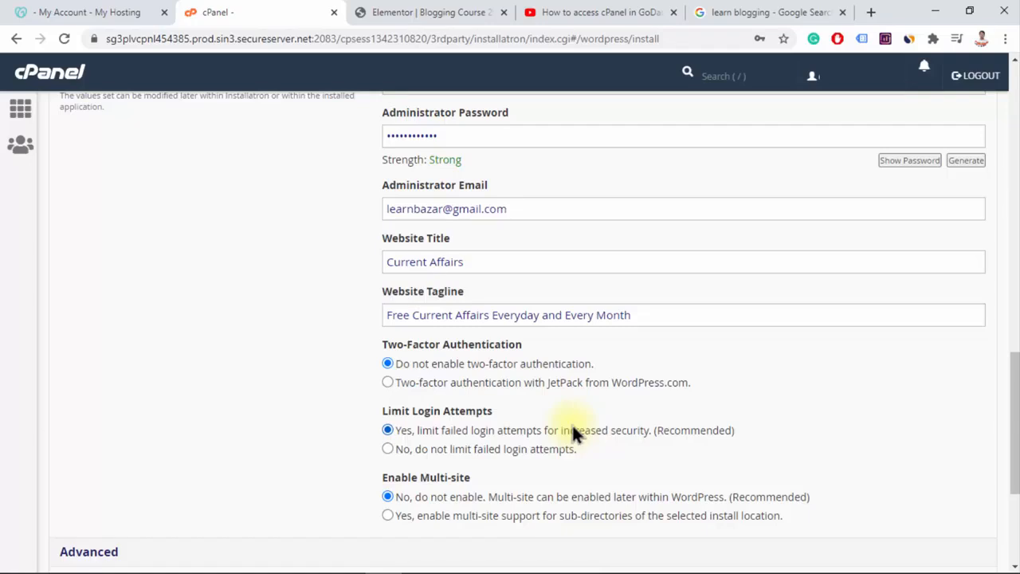
scroll(571, 420, down, 3)
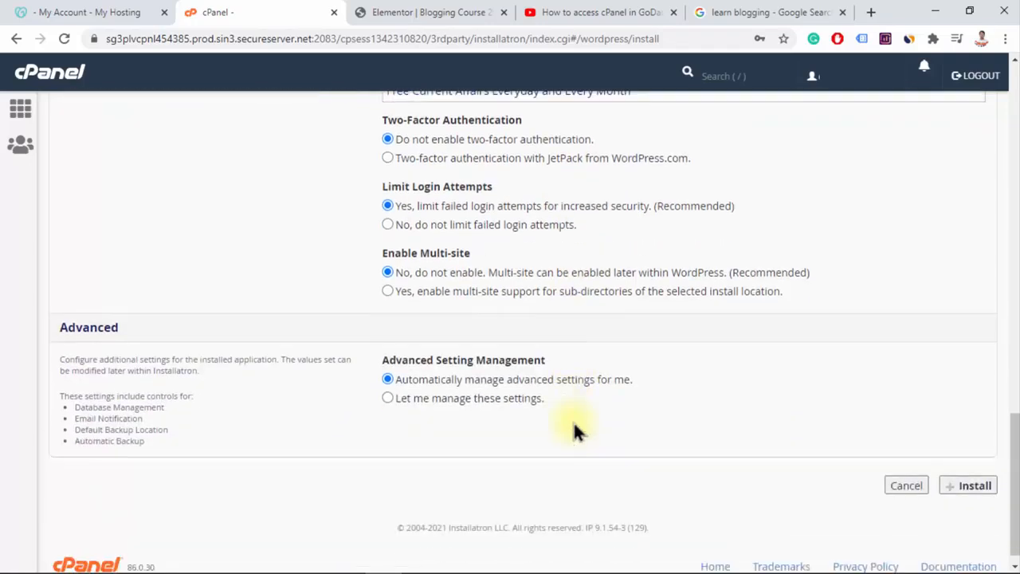
scroll(572, 420, up, 2)
scroll(570, 419, up, 15)
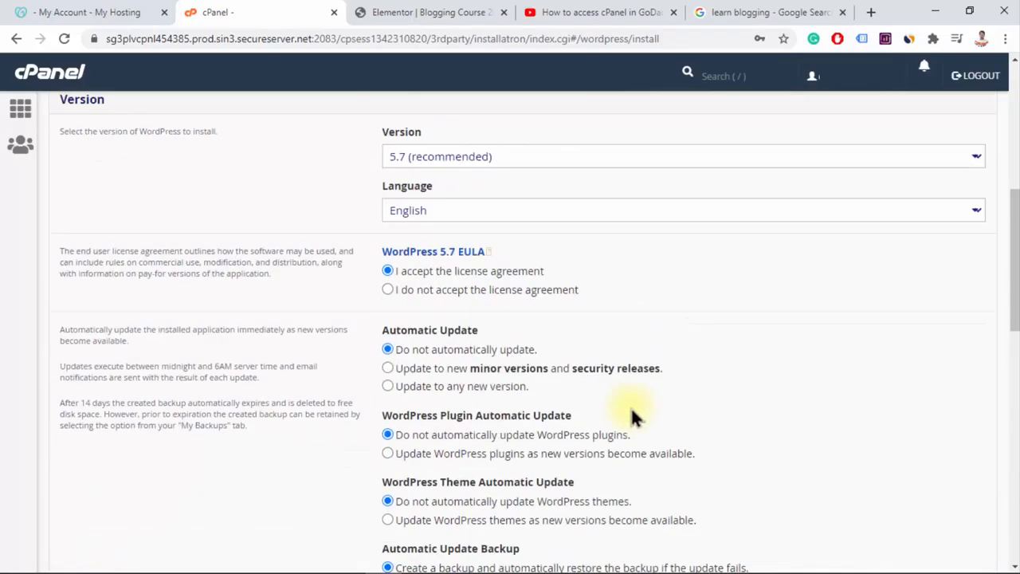
scroll(558, 423, down, 1)
scroll(556, 414, down, 1)
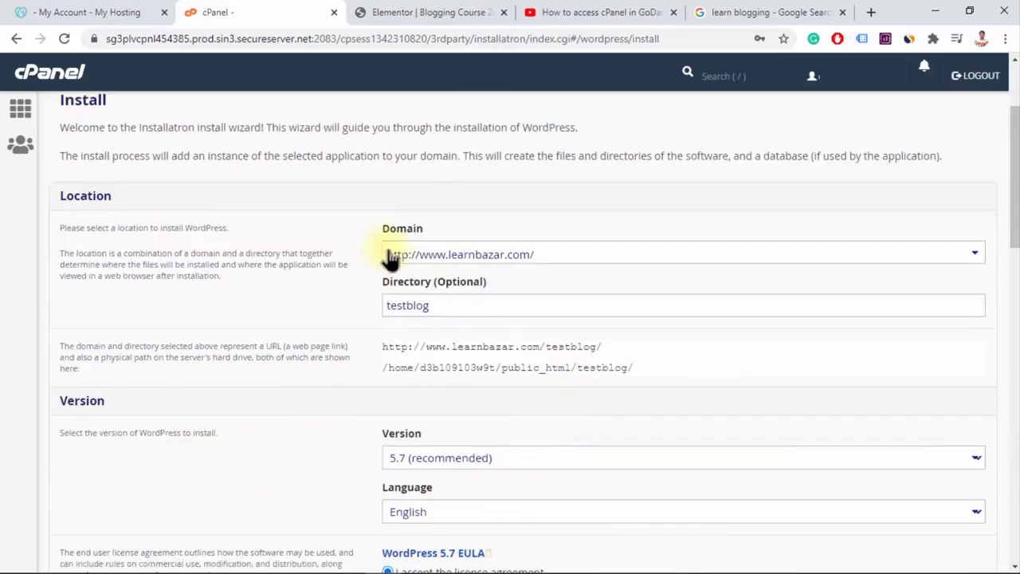
scroll(515, 333, down, 4)
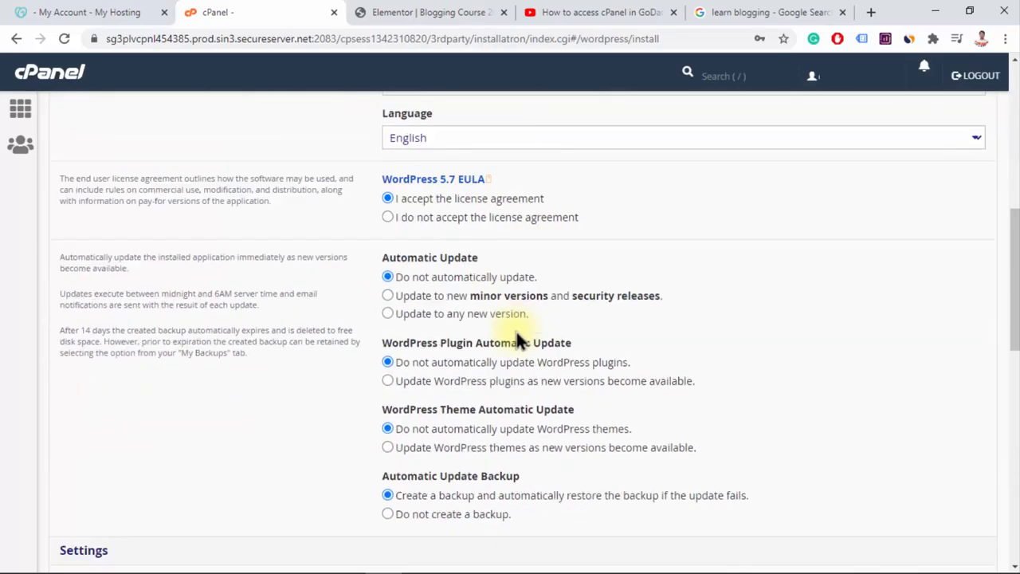
Remove the directory name from the install location and restore it as testblog
scroll(478, 315, up, 3)
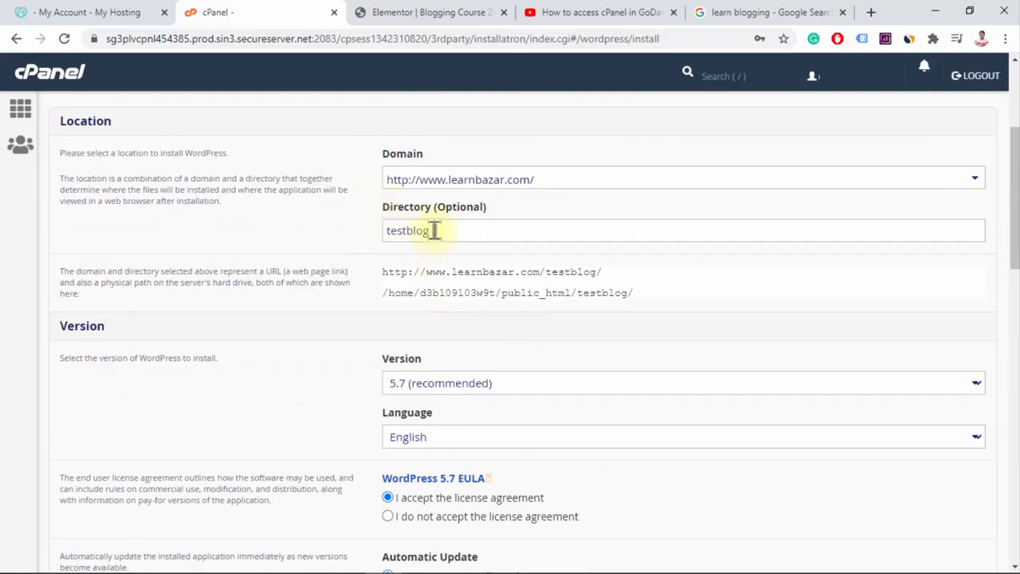
drag(432, 228, 330, 237)
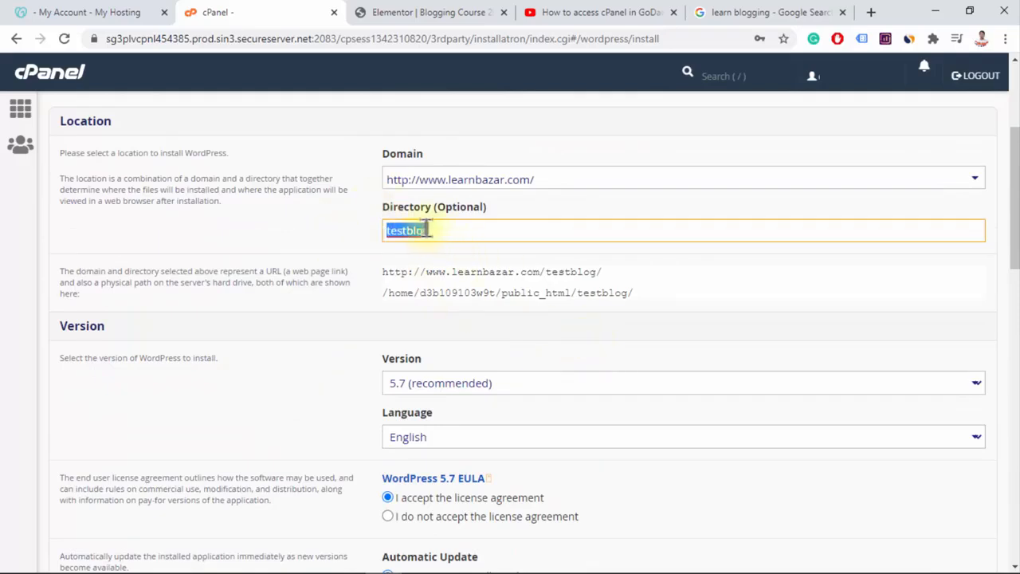
key(ctrl+x)
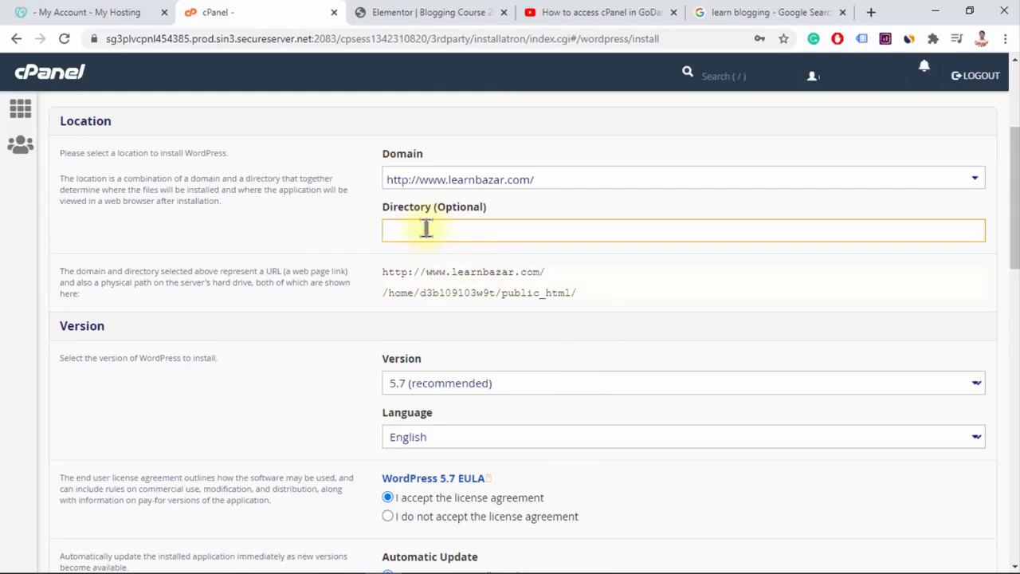
key(ctrl+v)
Review the remaining install settings, start the WordPress installation and dismiss the browser's offer to save the password
scroll(571, 349, down, 1)
scroll(577, 349, down, 8)
scroll(581, 360, up, 4)
scroll(478, 239, up, 1)
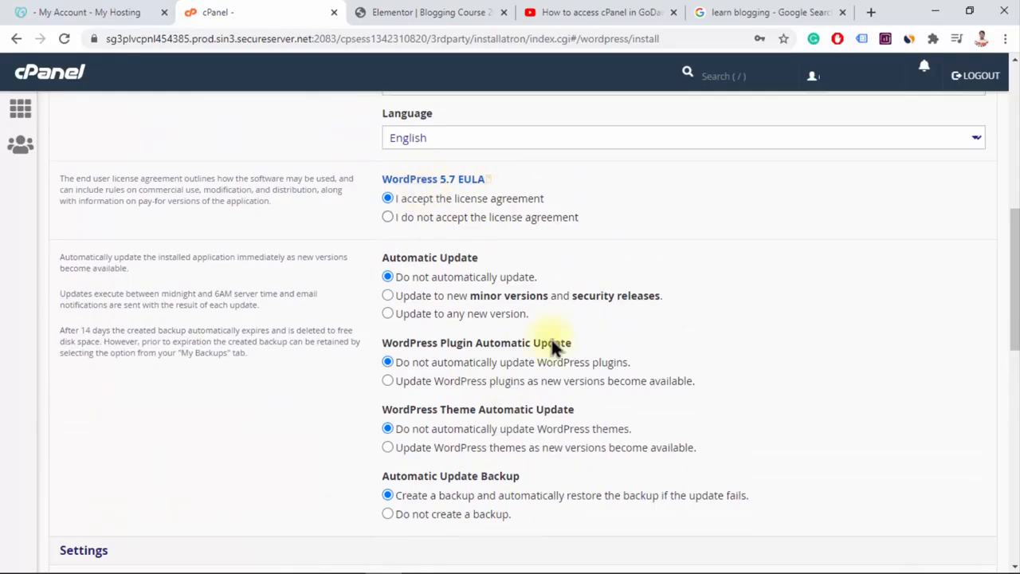
scroll(525, 359, down, 2)
scroll(668, 416, down, 2)
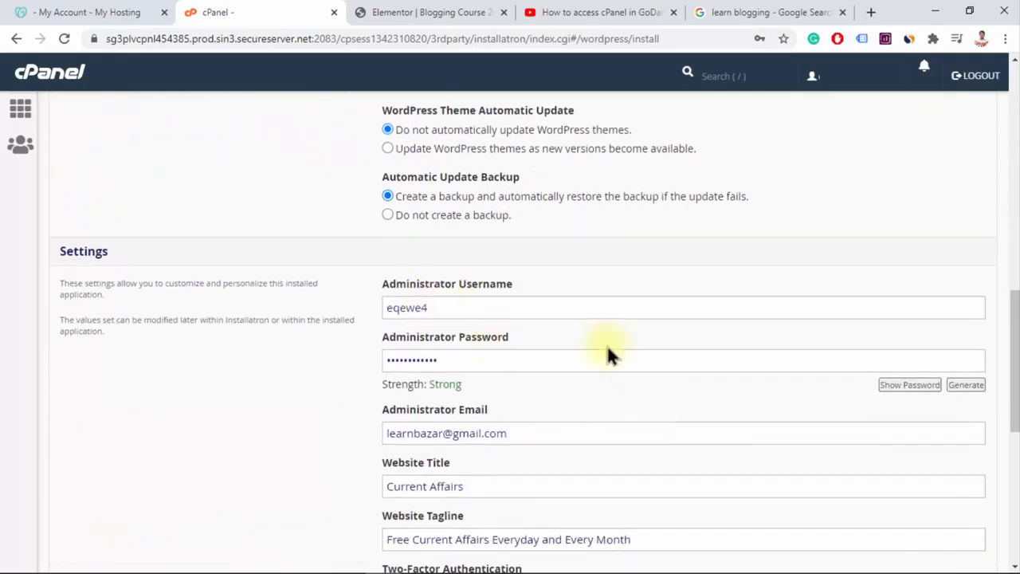
scroll(606, 403, down, 2)
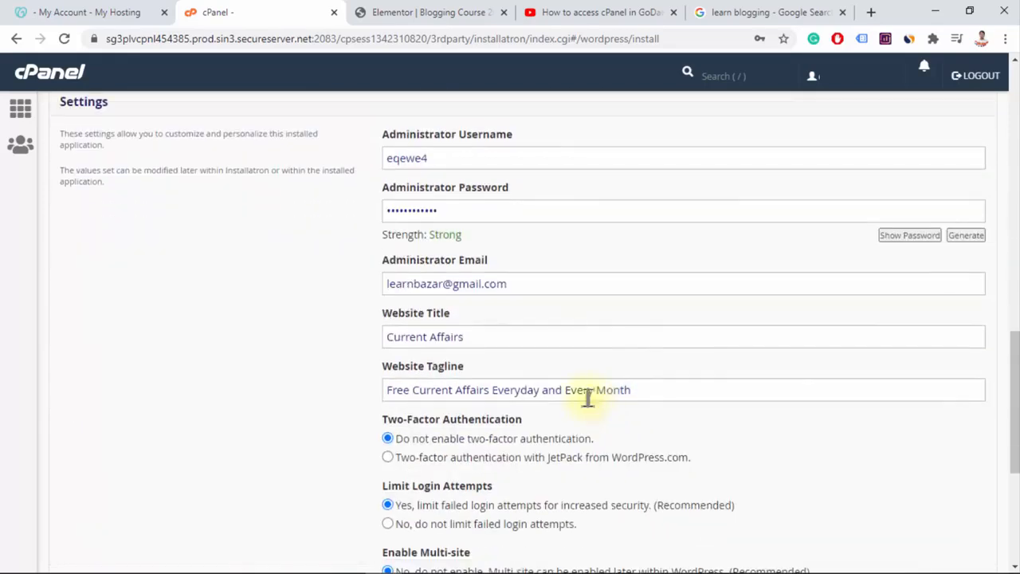
scroll(630, 398, down, 1)
scroll(641, 415, down, 3)
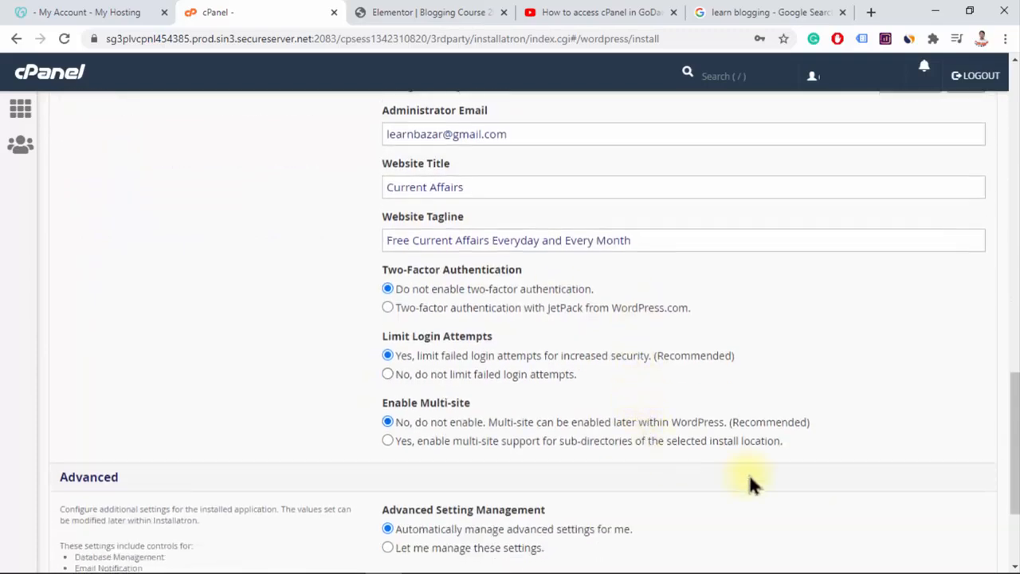
click(972, 470)
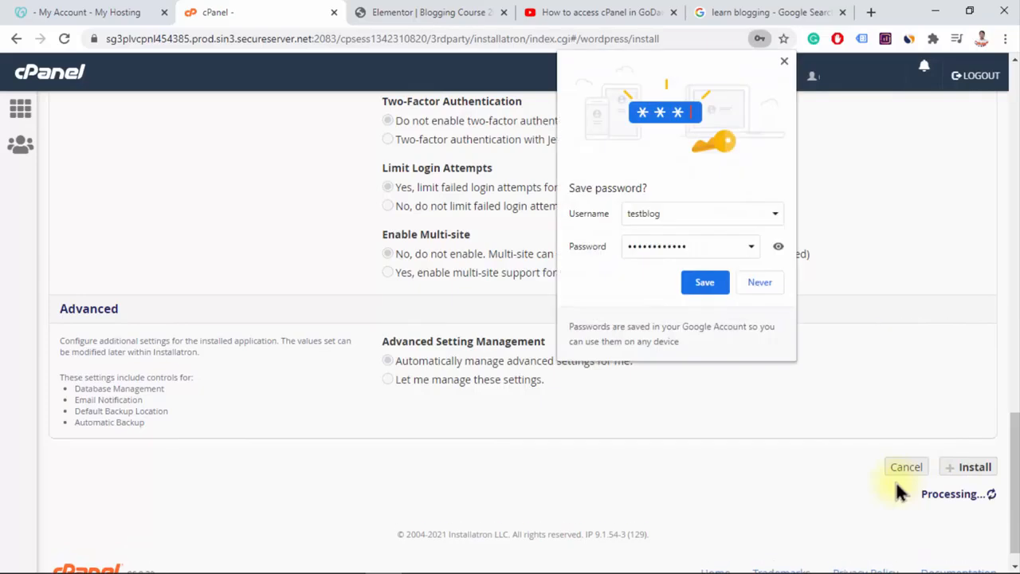
click(784, 60)
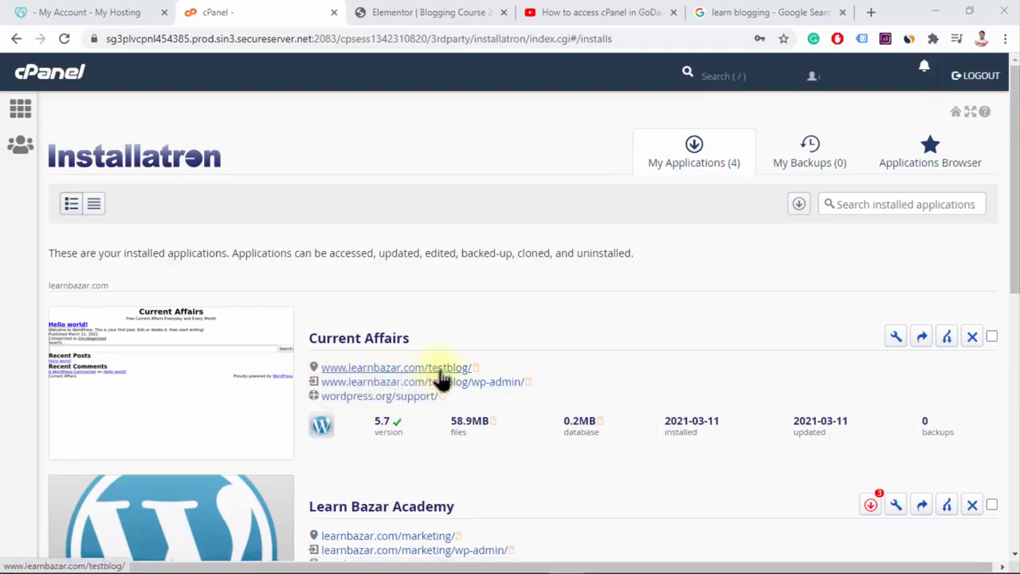
right_click(465, 374)
click(495, 383)
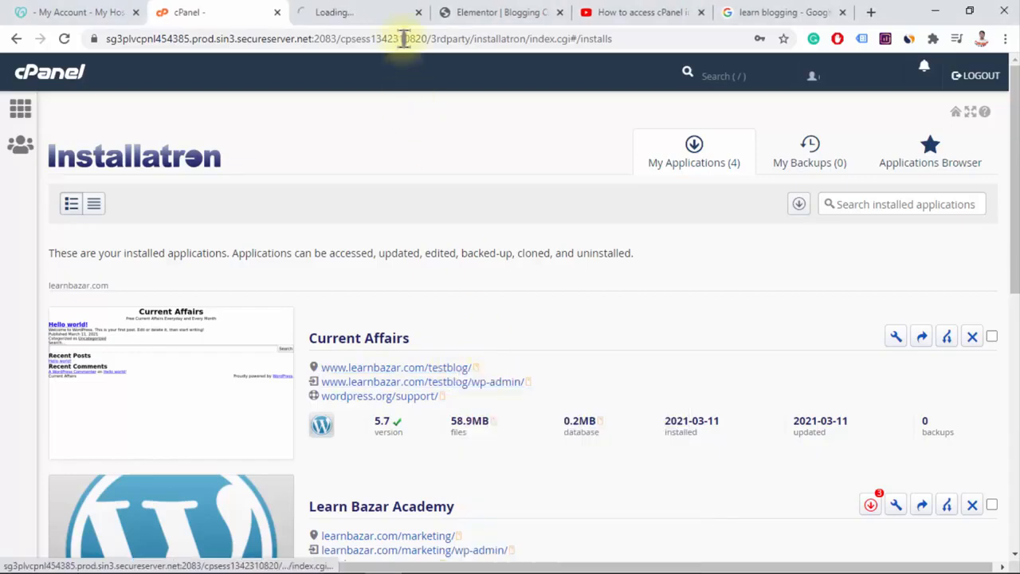
click(381, 11)
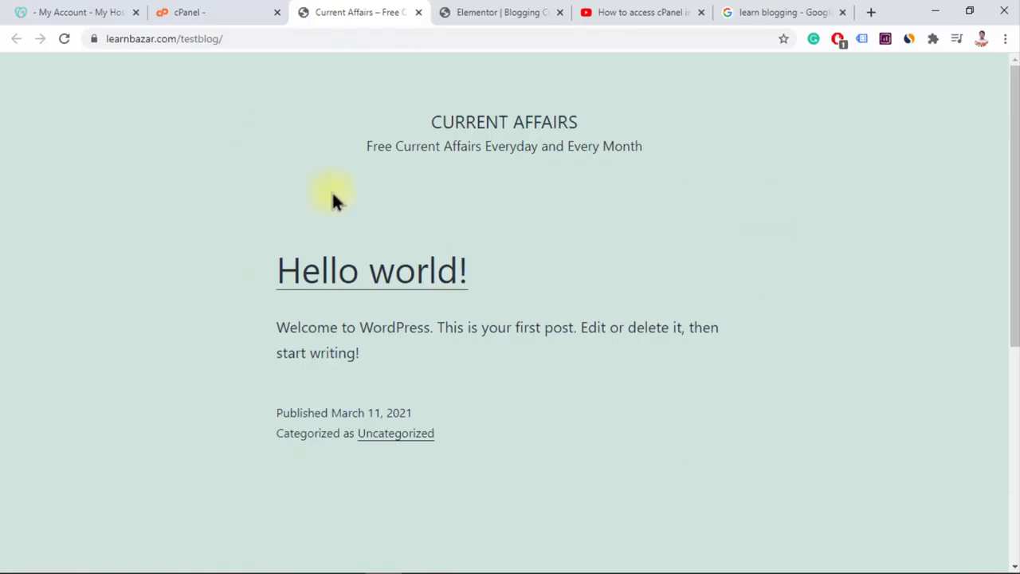
scroll(630, 280, down, 5)
scroll(631, 281, down, 1)
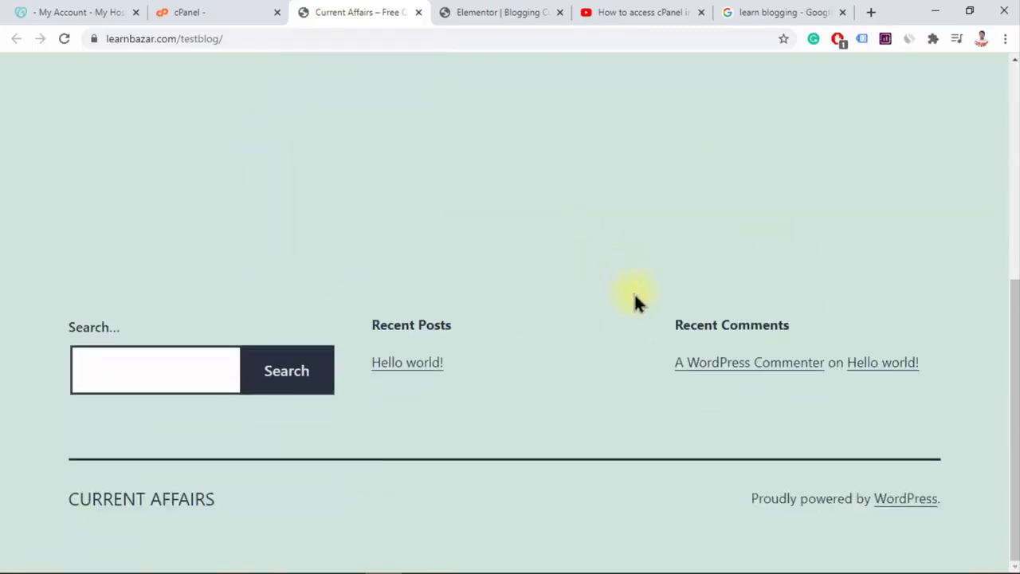
scroll(629, 301, up, 6)
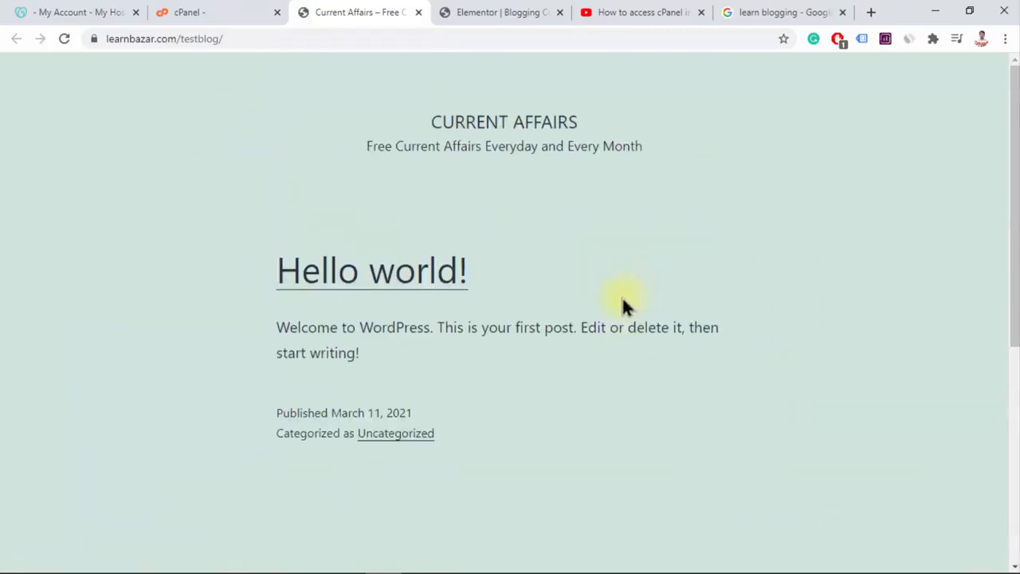
click(243, 39)
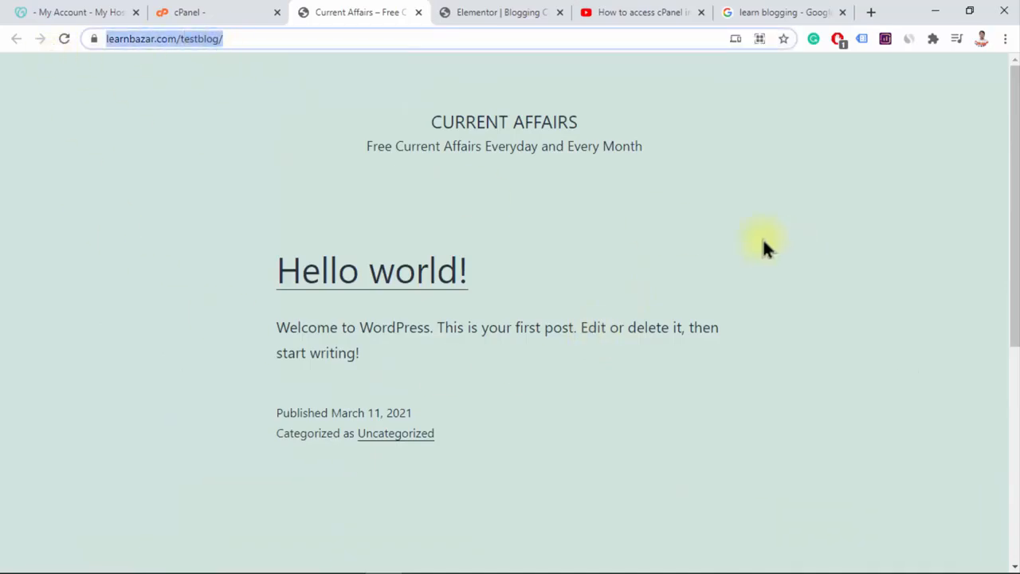
scroll(592, 417, down, 5)
scroll(674, 343, up, 5)
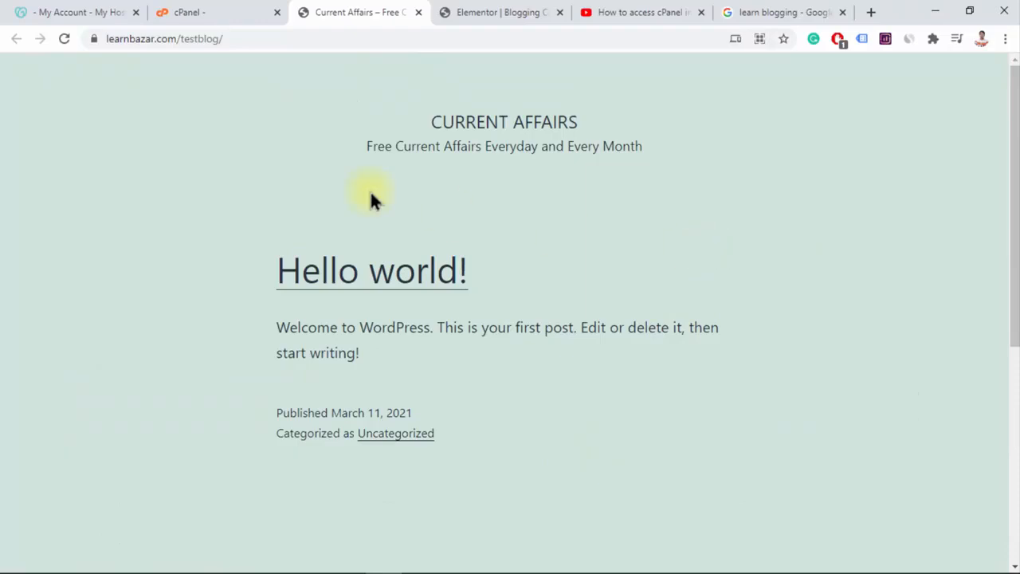
Append wp-admin to the testblog site address and load the WordPress login page
click(267, 42)
key(End)
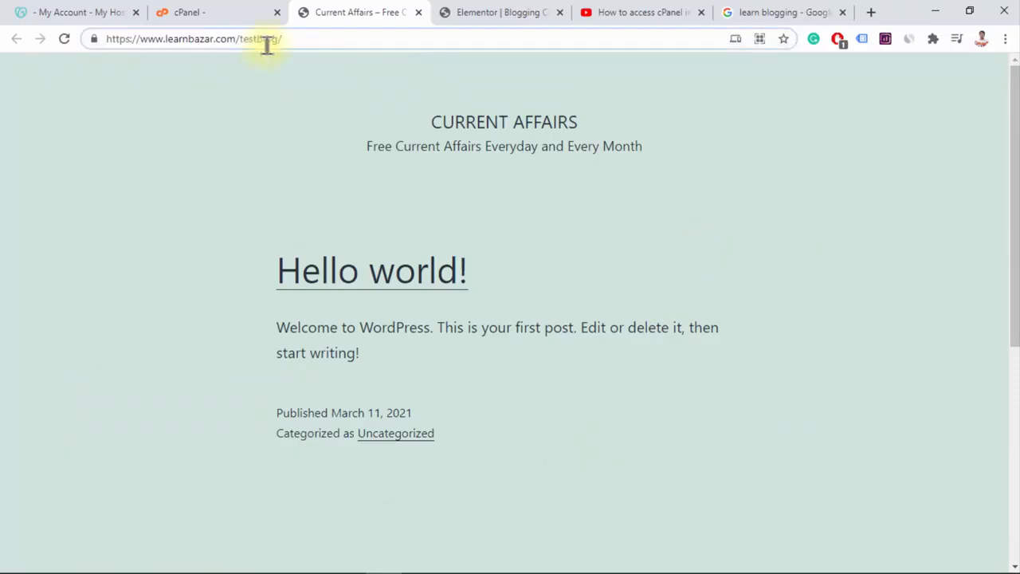
text(wp-admin)
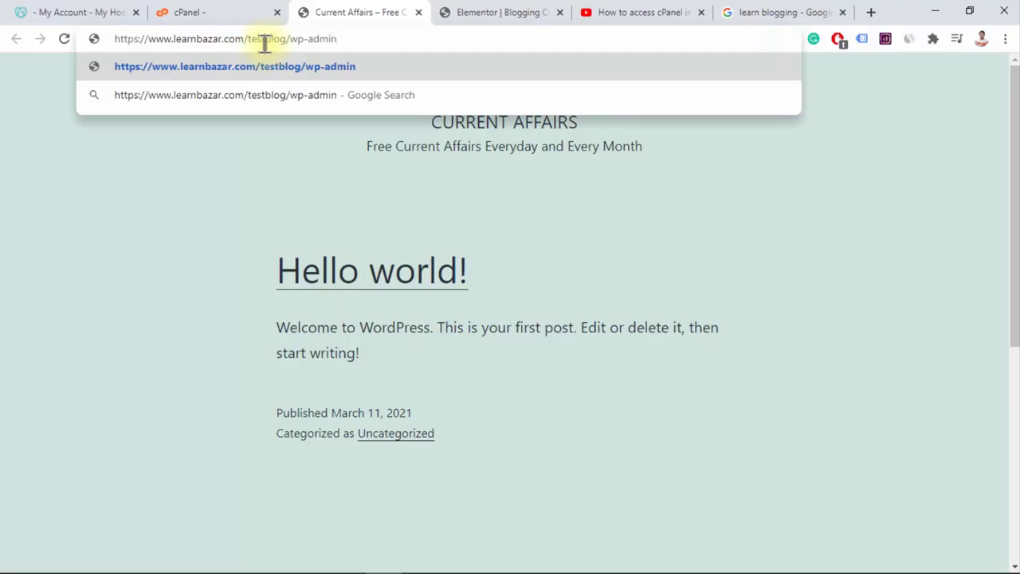
drag(341, 40, 290, 39)
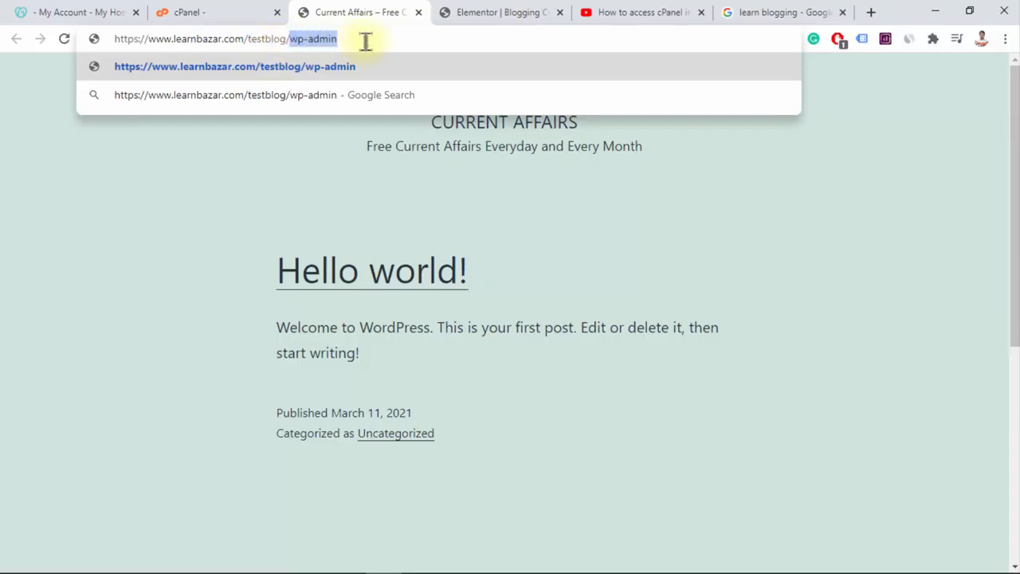
key(Return)
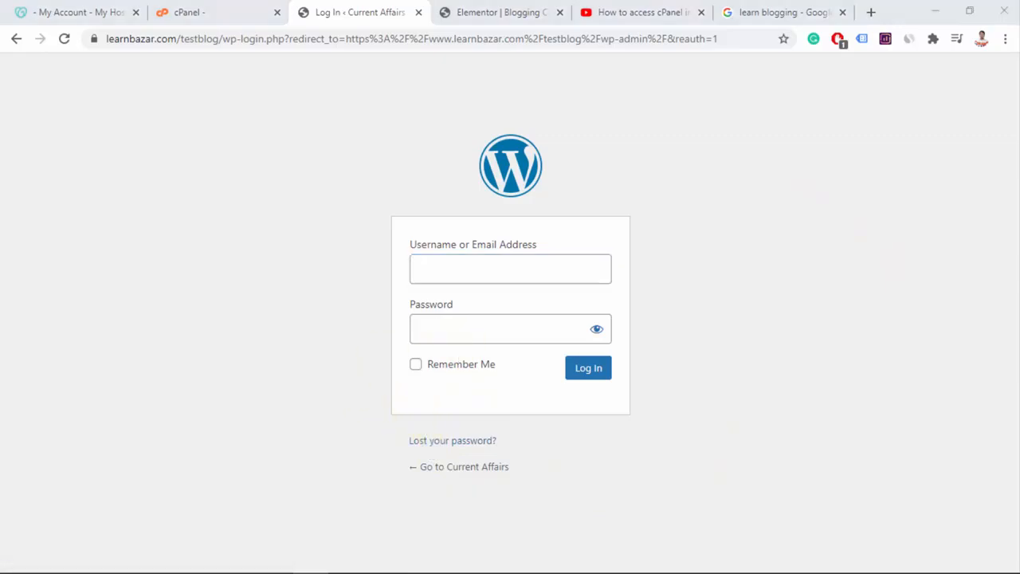
Log in with the administrator username and password and save the credentials in the browser
click(485, 271)
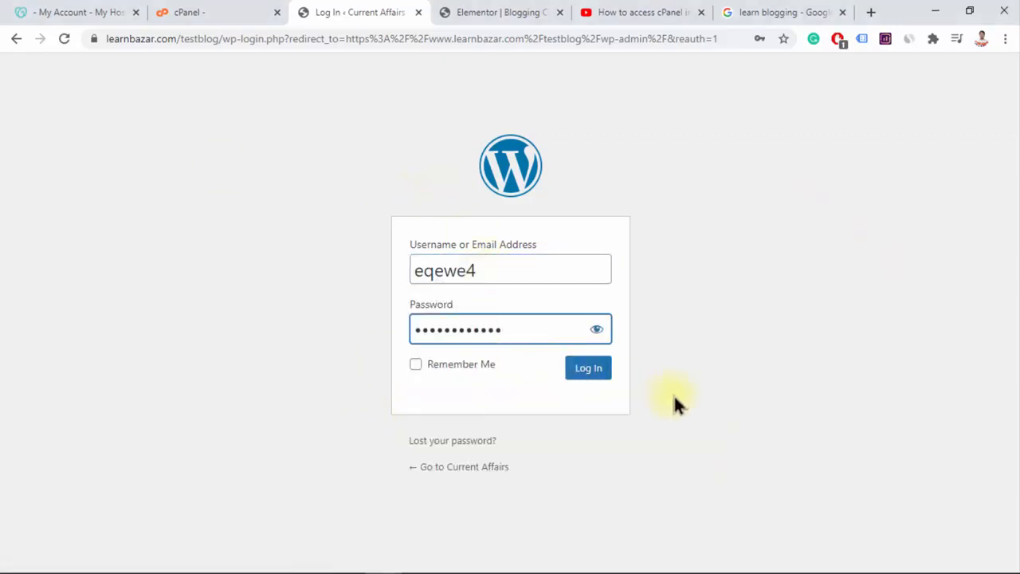
click(587, 372)
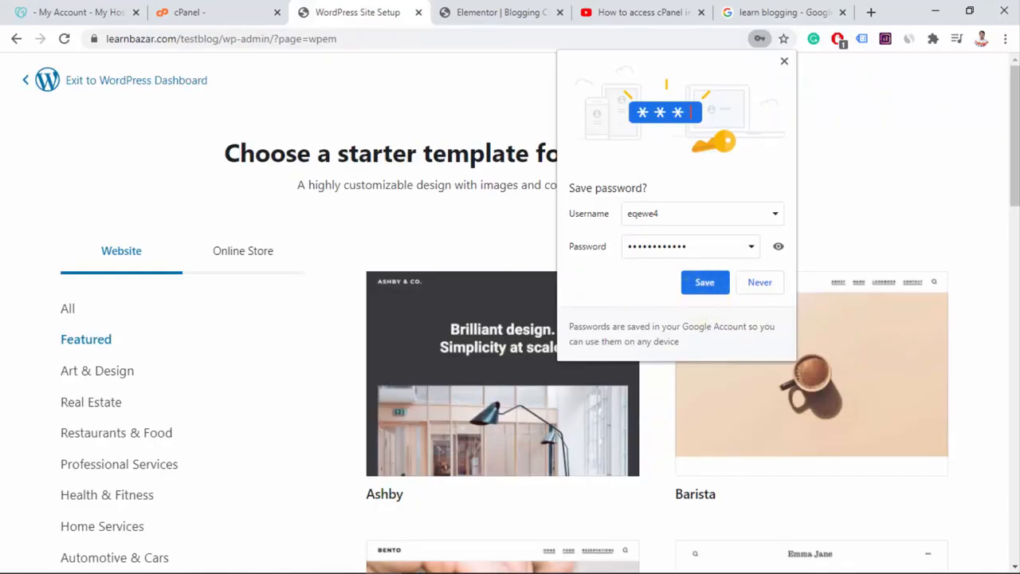
click(712, 284)
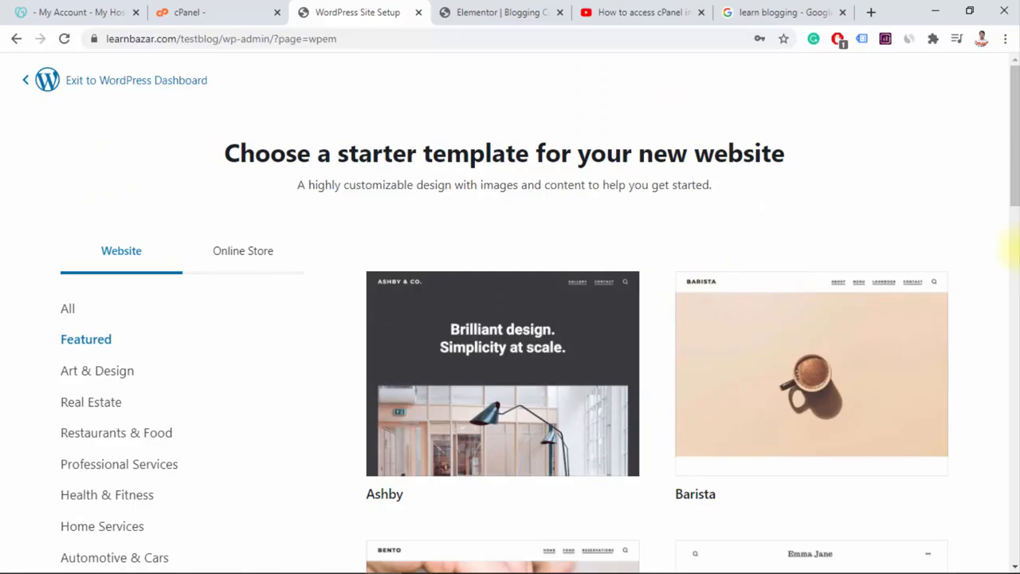
Leave the starter template selector to use default WordPress, and submit the exit questionnaire
scroll(986, 291, down, 2)
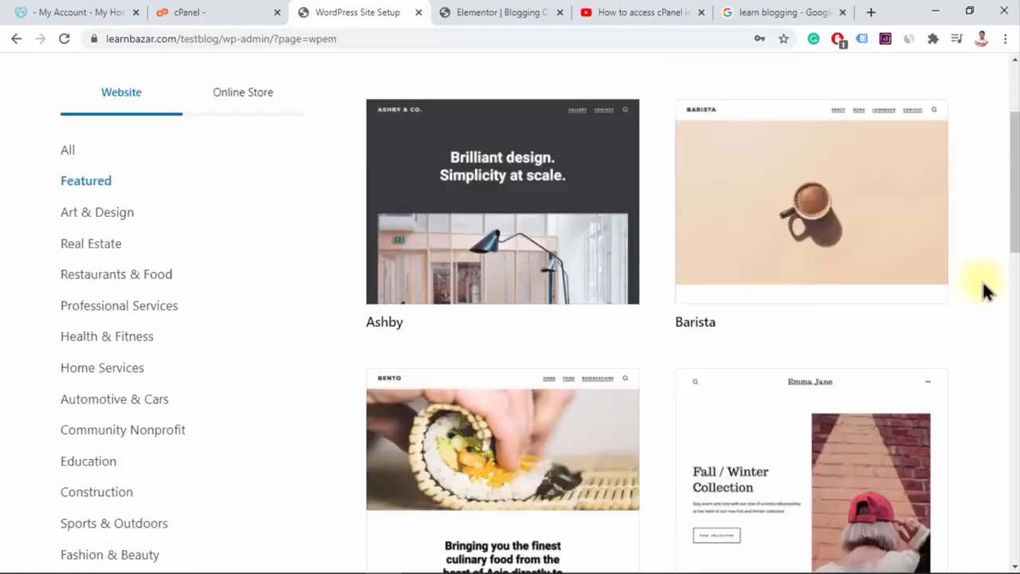
scroll(986, 291, down, 6)
scroll(986, 292, up, 8)
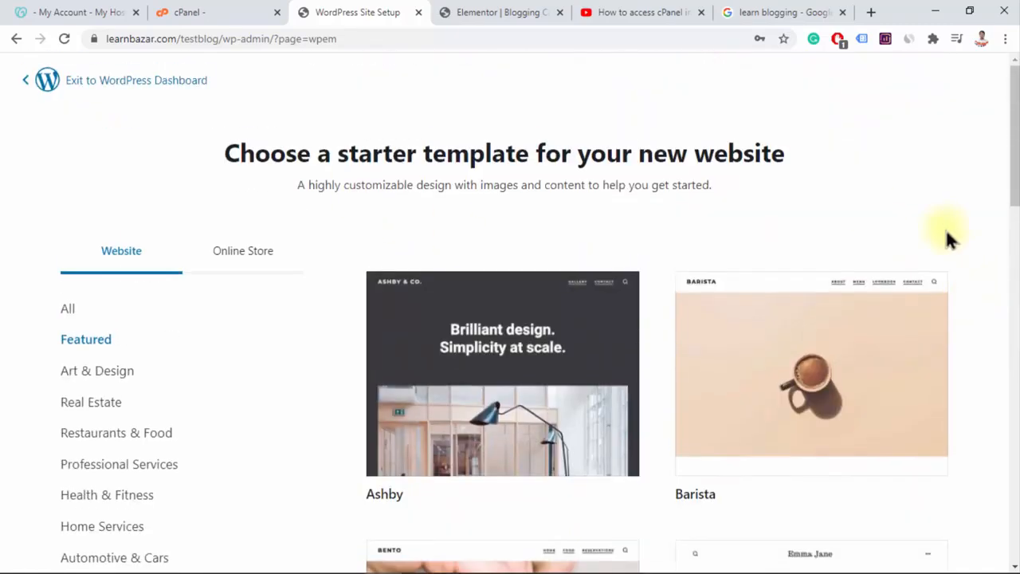
scroll(948, 239, down, 5)
scroll(991, 269, down, 8)
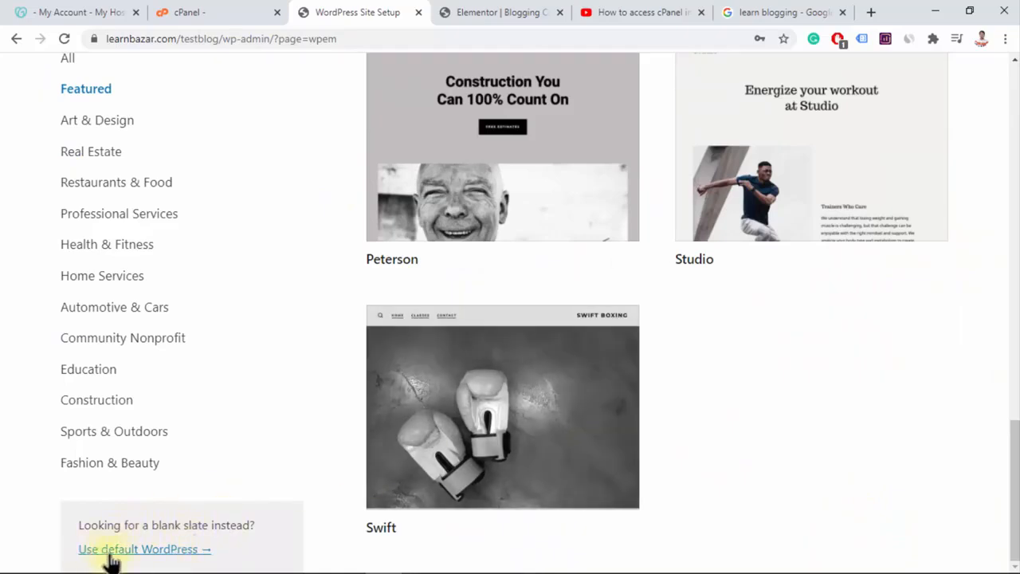
click(141, 550)
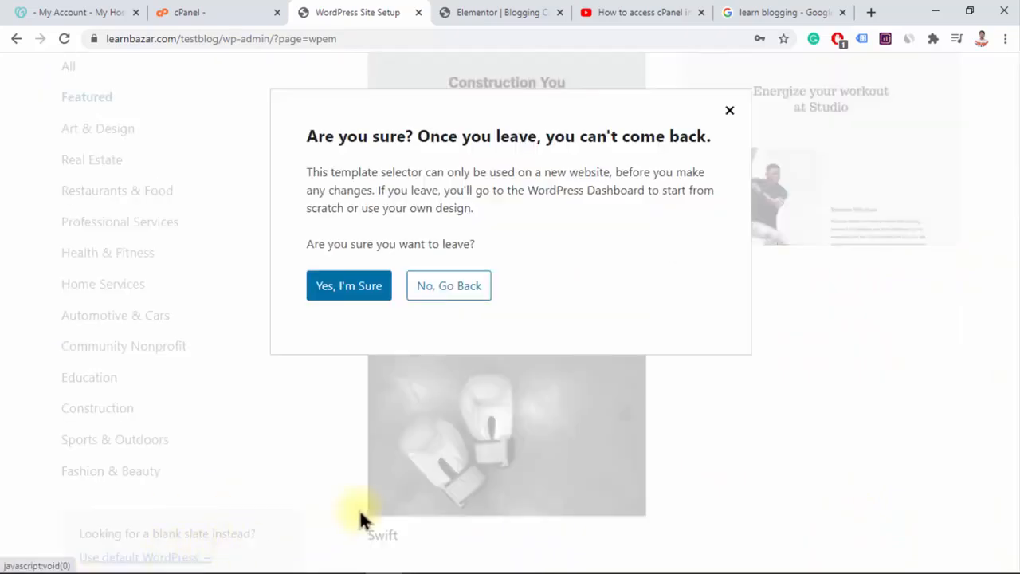
click(349, 296)
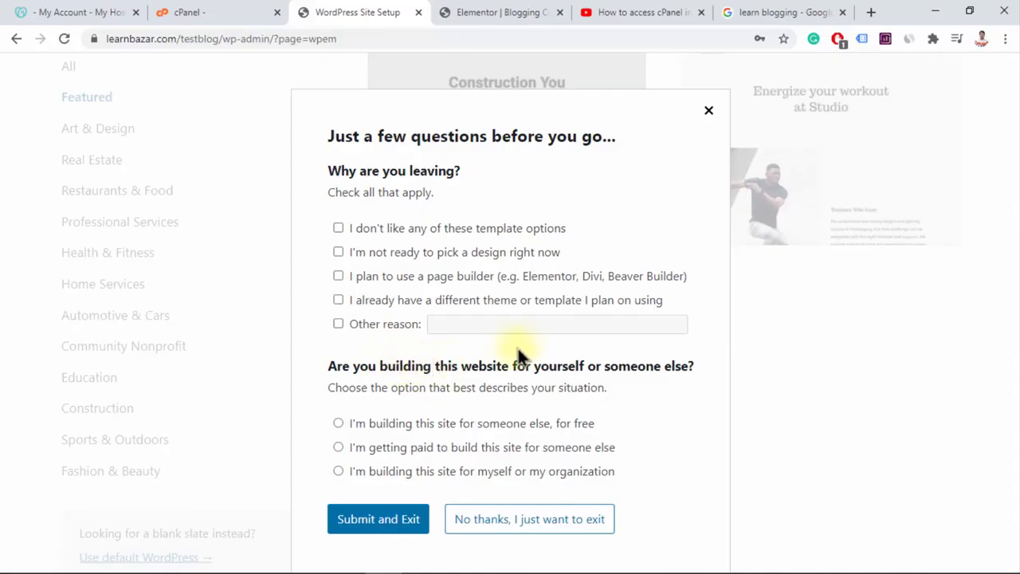
click(376, 522)
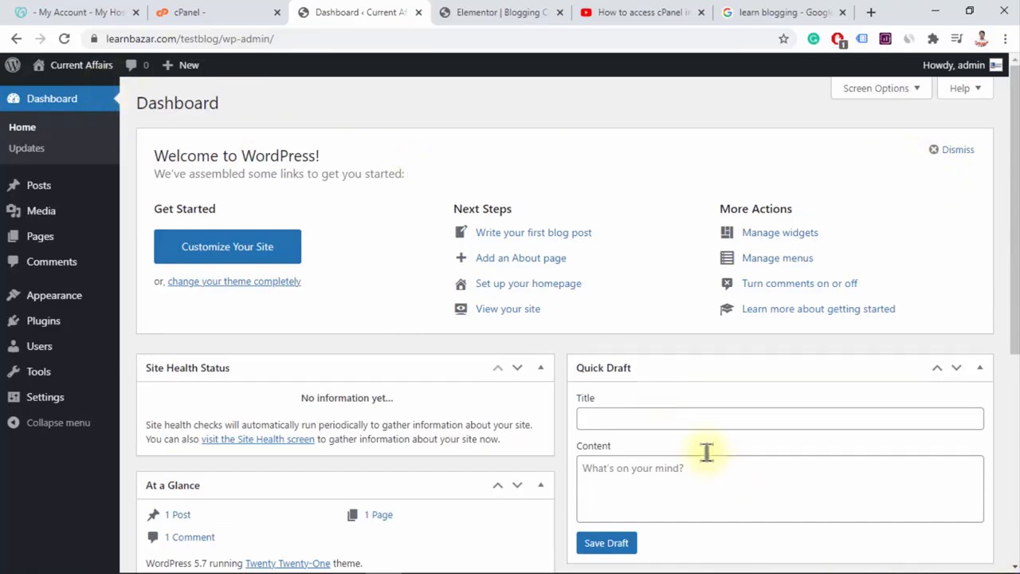
Look over the WordPress dashboard's welcome links, site health, activity, quick draft and news sections
scroll(567, 353, down, 3)
scroll(568, 353, down, 2)
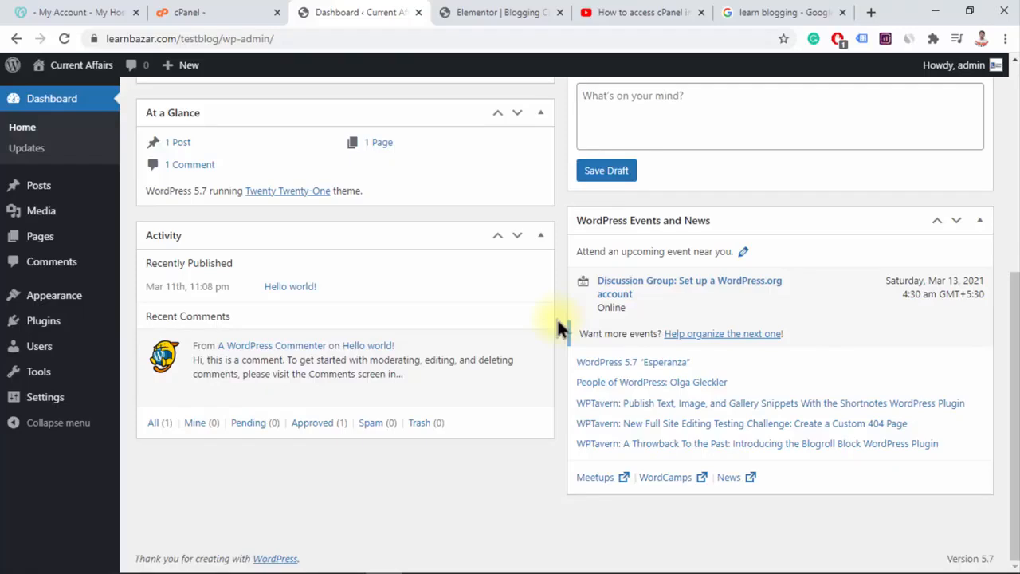
scroll(555, 315, up, 5)
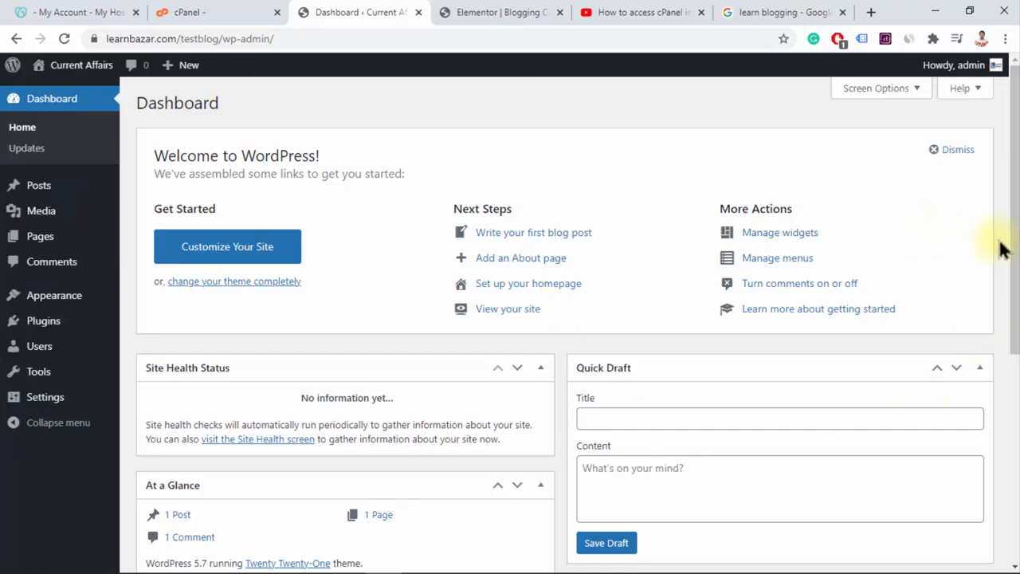
scroll(1002, 248, down, 5)
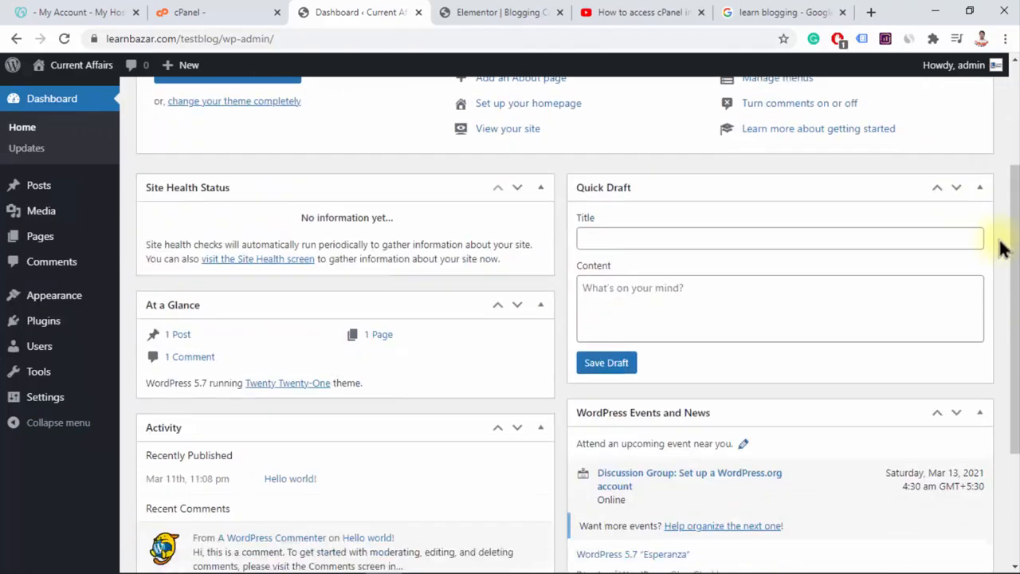